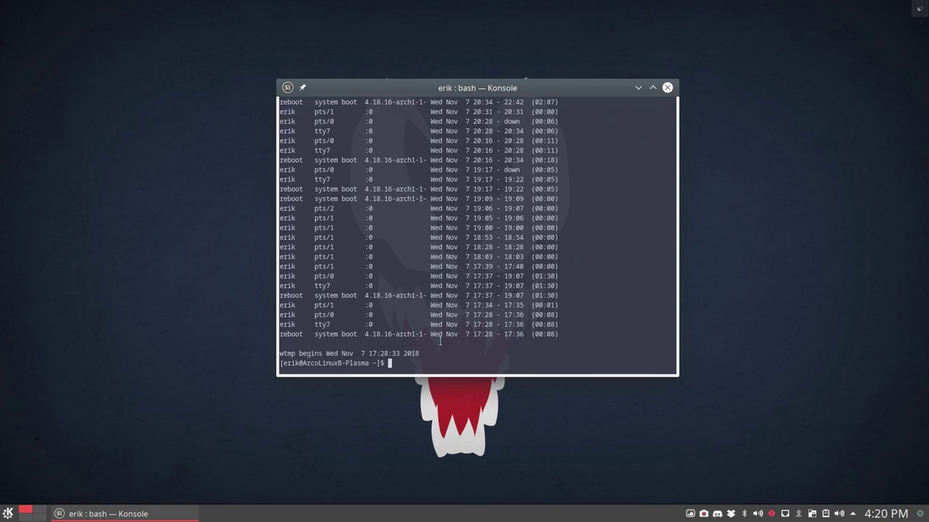
Close the terminal and open the Compositor page under Display and Monitor in System Settings
left_click_drag(442, 344, 476, 334)
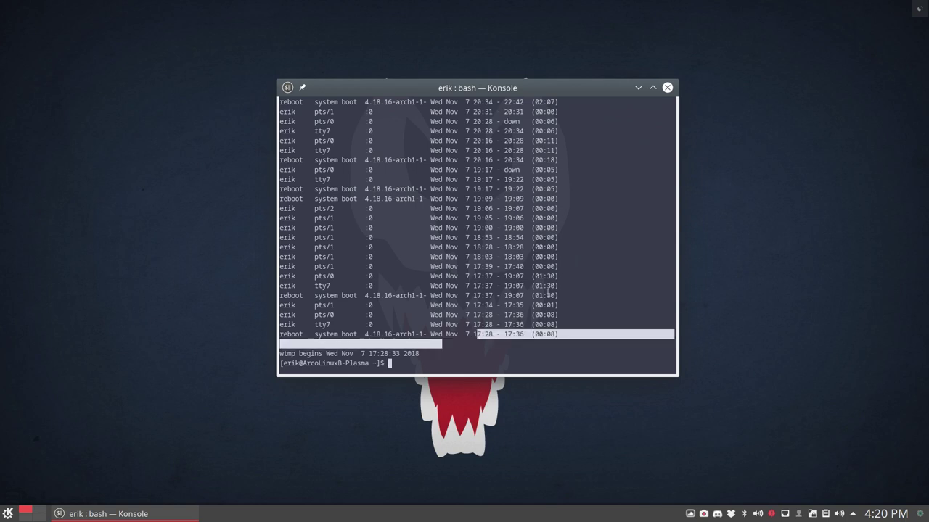
left_click(667, 88)
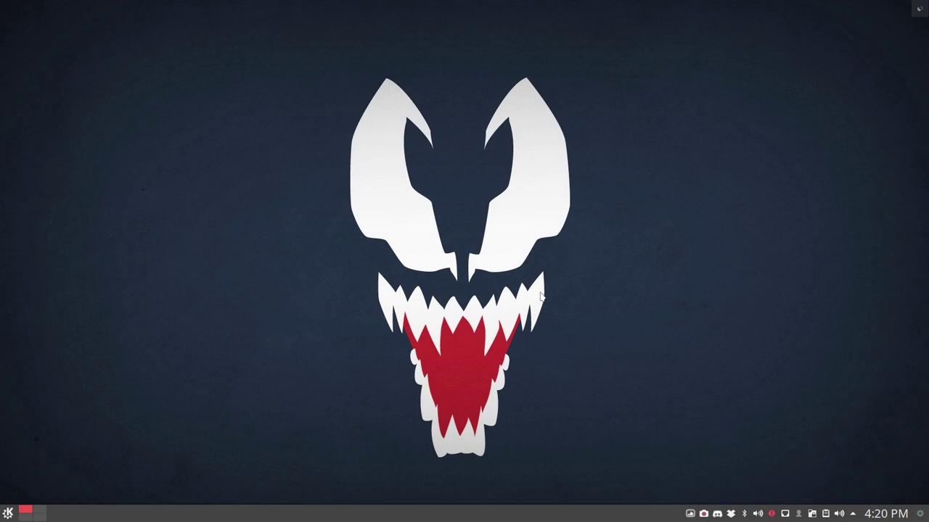
left_click(7, 513)
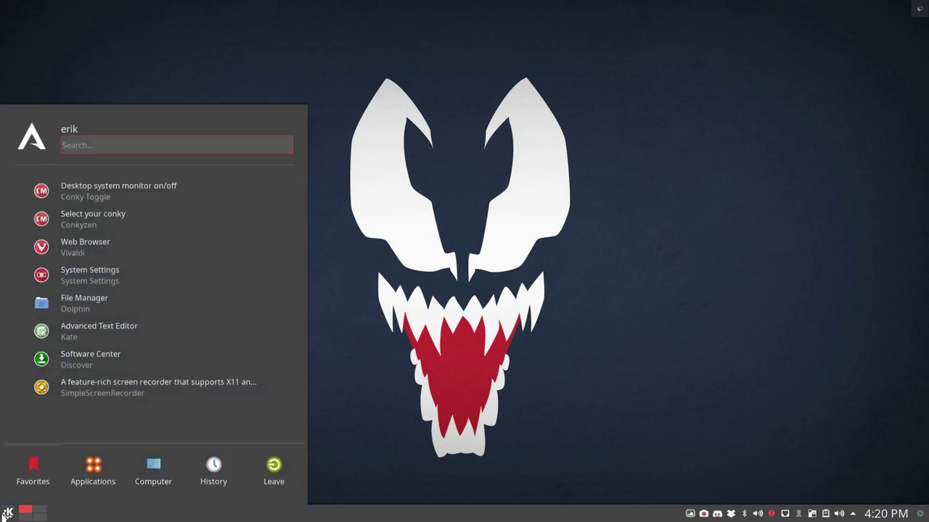
left_click(86, 276)
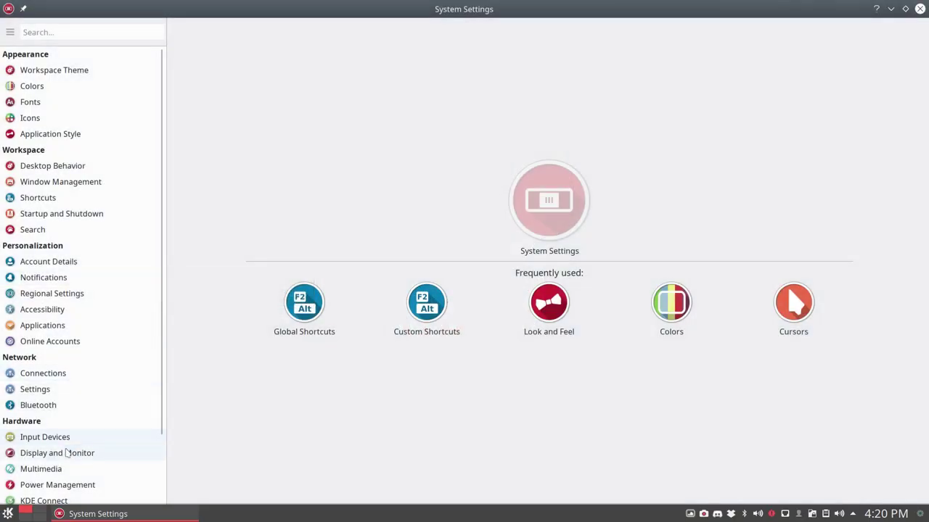
left_click(70, 456)
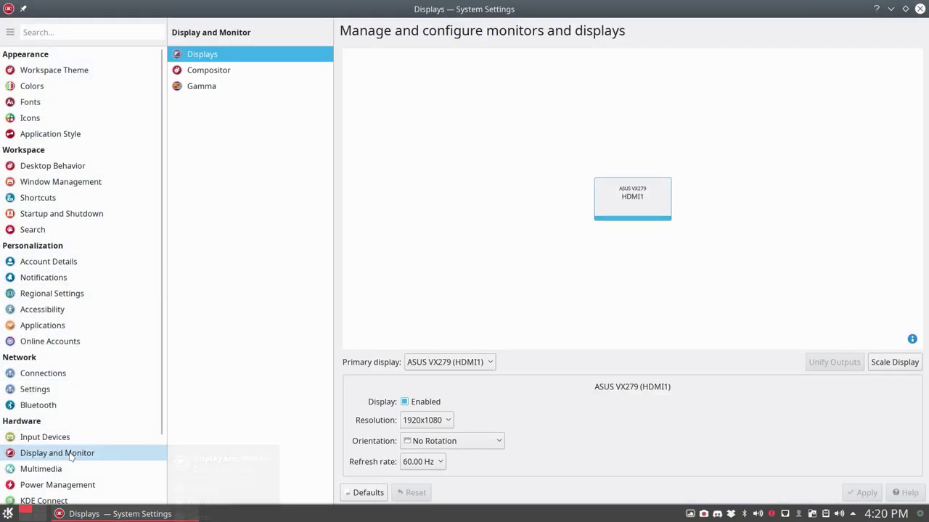
left_click(225, 72)
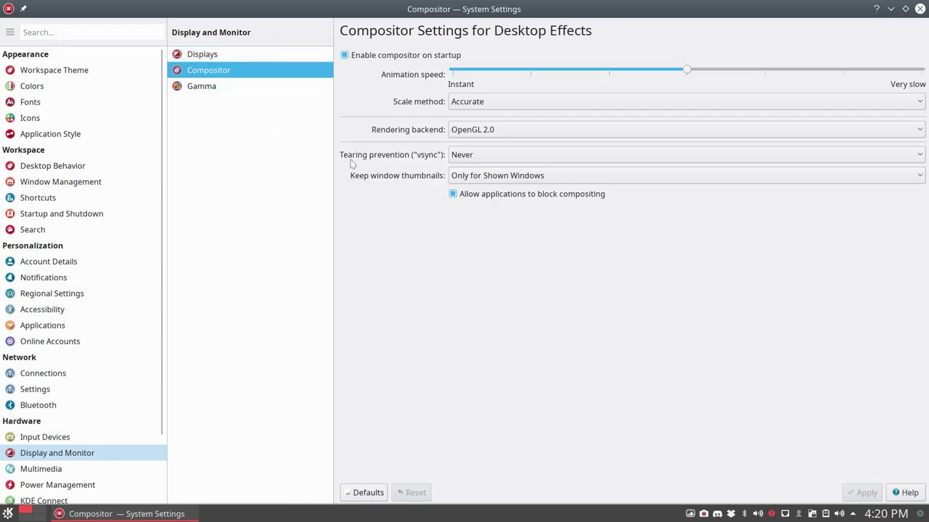
Try the Automatic option for tearing prevention (vsync), set it back to Never and apply
left_click(464, 156)
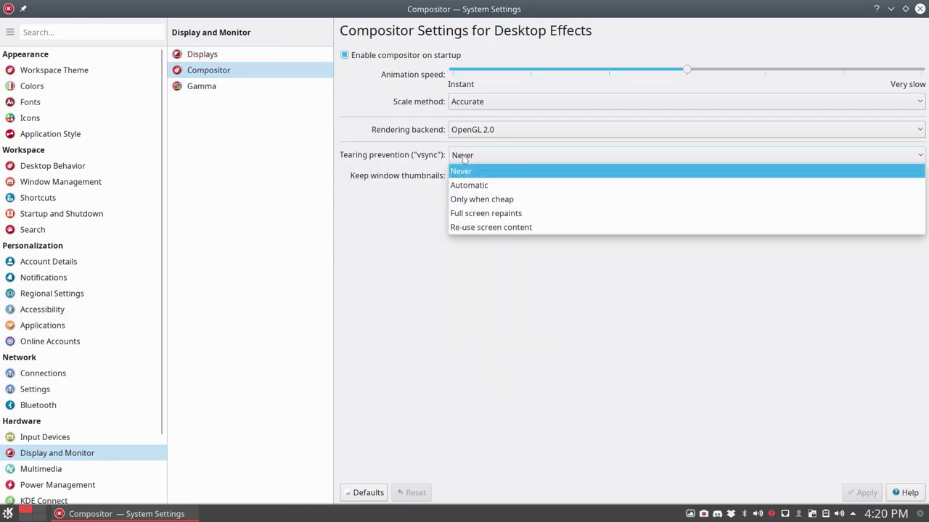
left_click(477, 186)
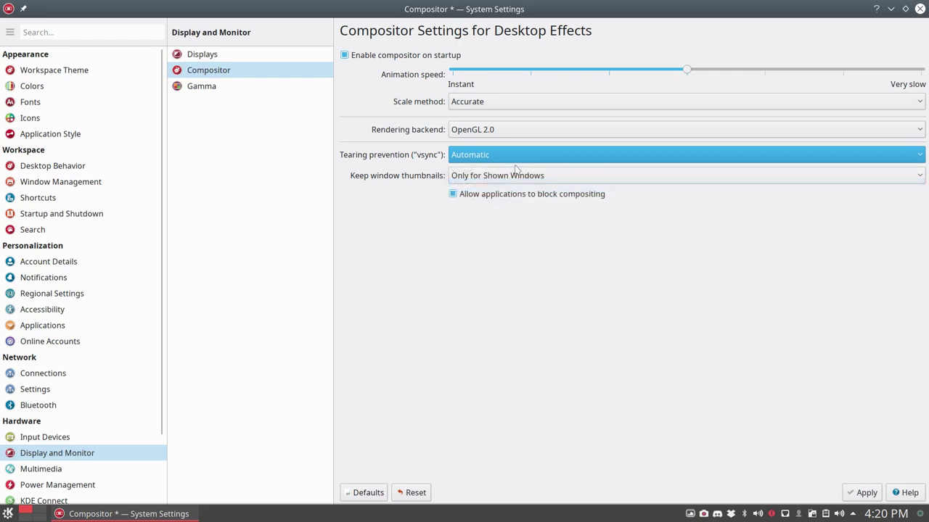
left_click(479, 156)
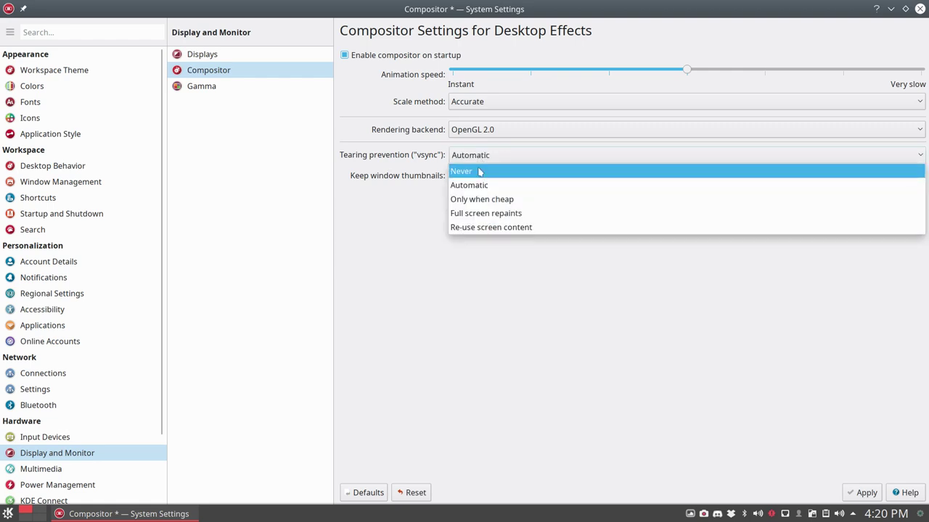
left_click(479, 172)
left_click(858, 495)
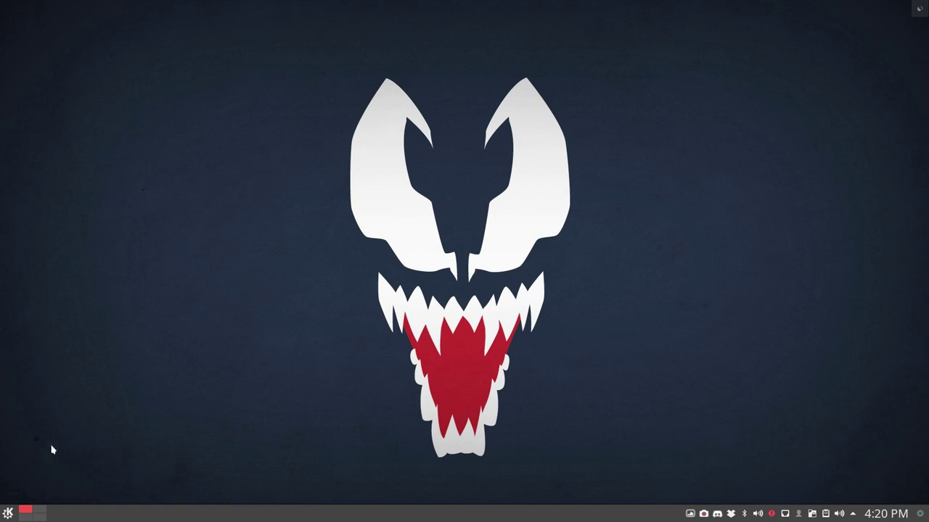
Run Conky Toggle and open the .config/autostart folder of the home directory in Dolphin
left_click(7, 513)
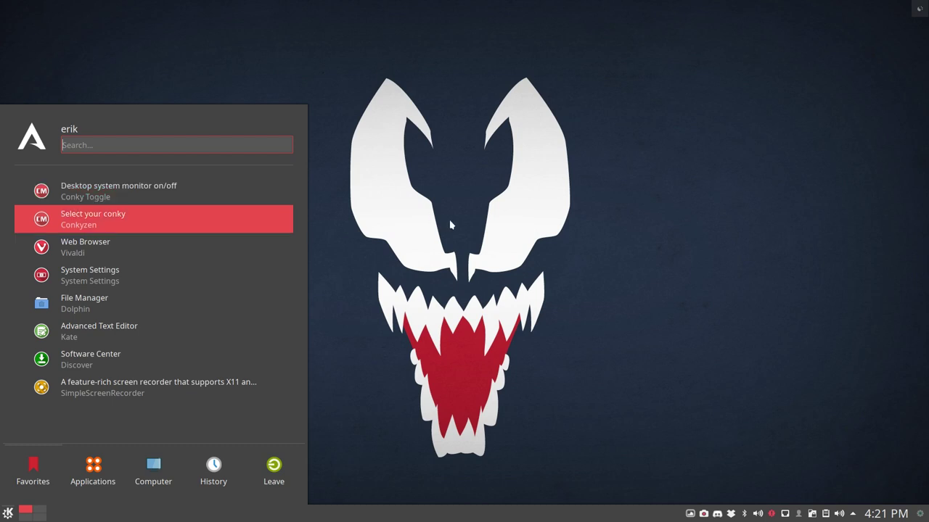
left_click(150, 196)
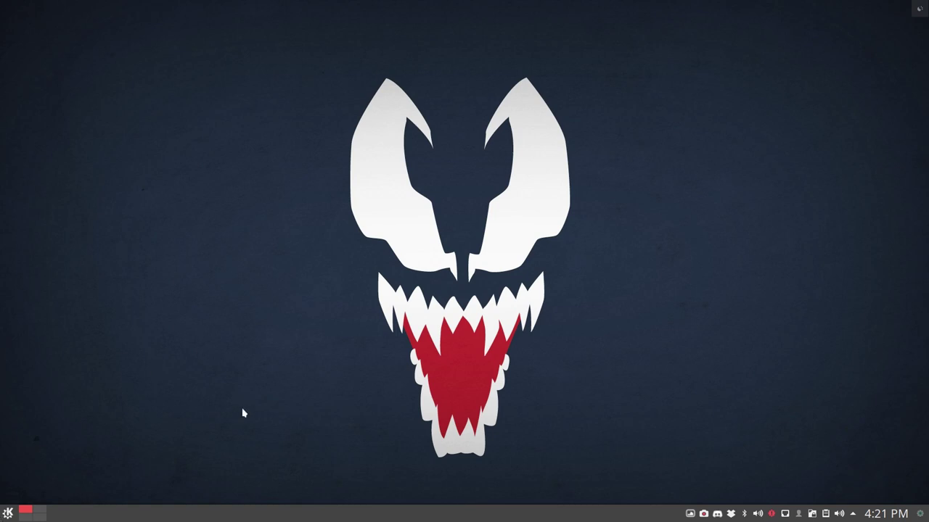
key("super+e")
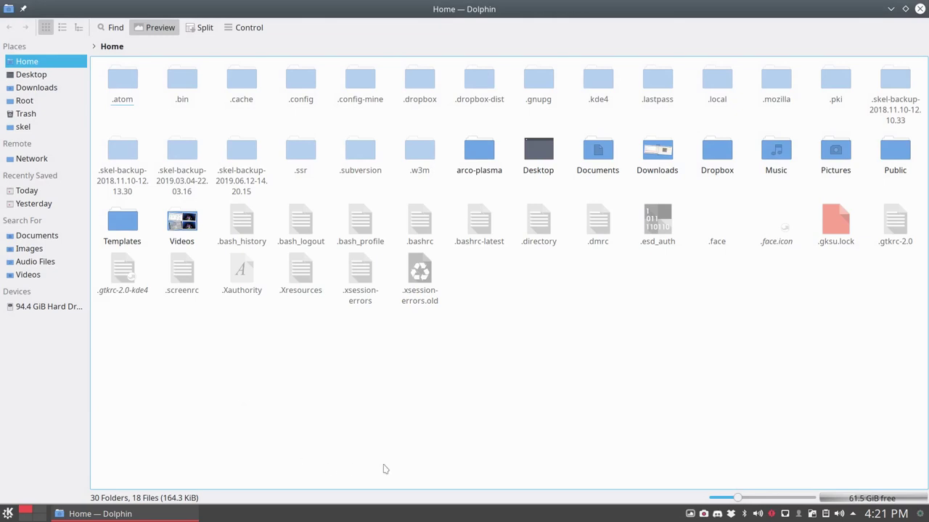
left_click(302, 79)
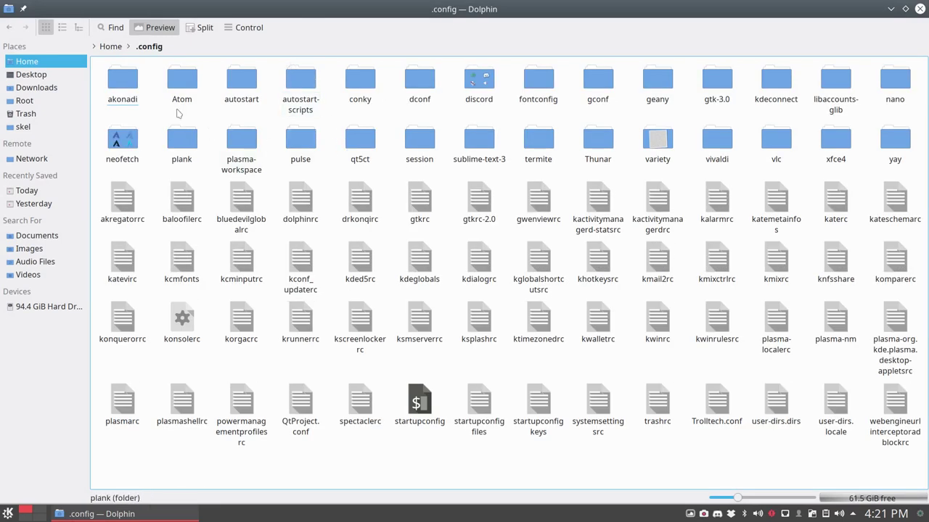
left_click(244, 83)
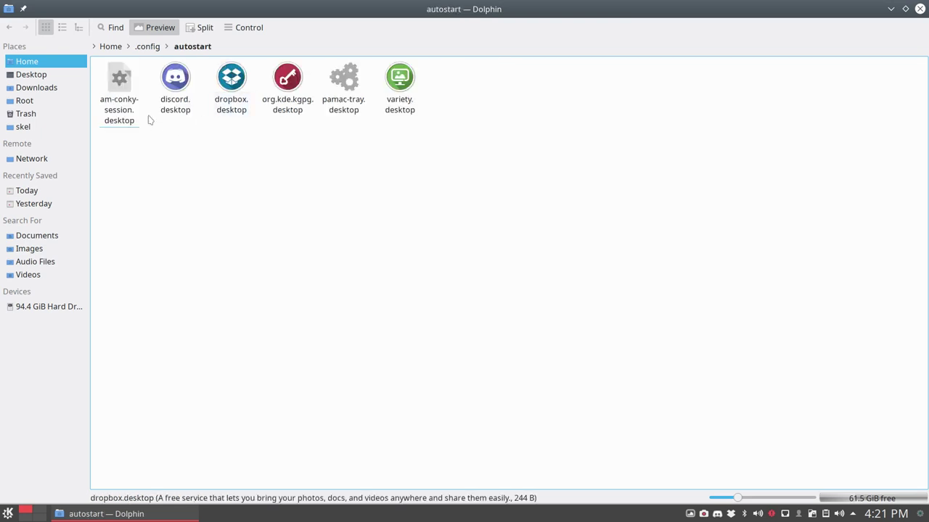
Look at the am-conky-session and discord autostart entries and search the application launcher for "auto"
left_click(125, 89)
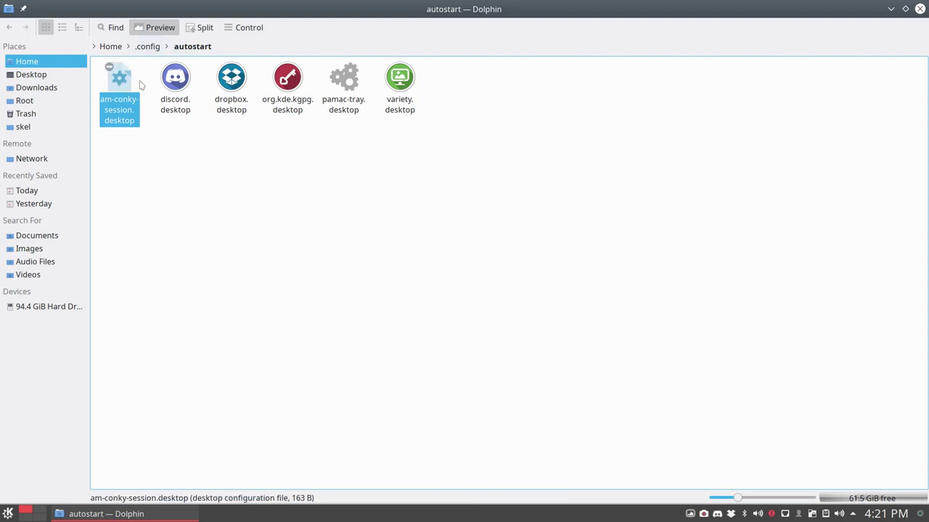
left_click(269, 179)
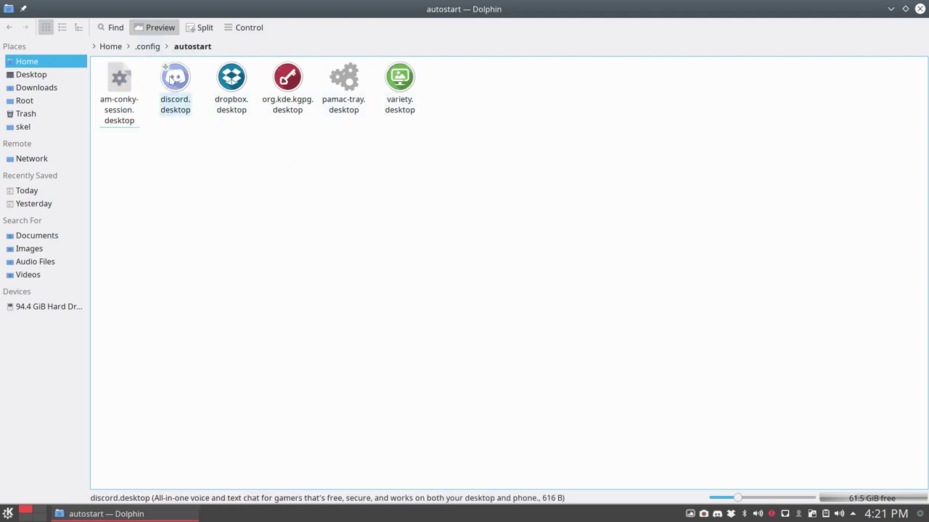
left_click(175, 91)
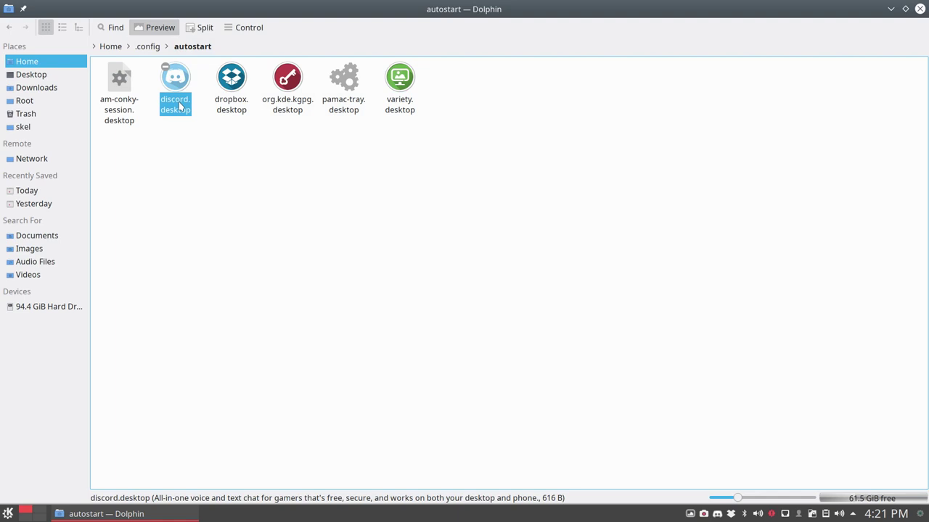
left_click(8, 515)
type("a")
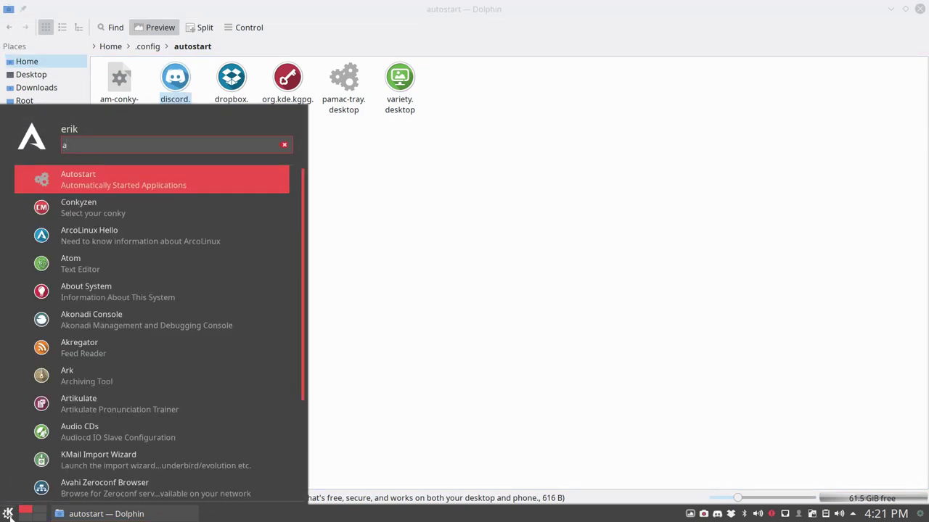
type("uto")
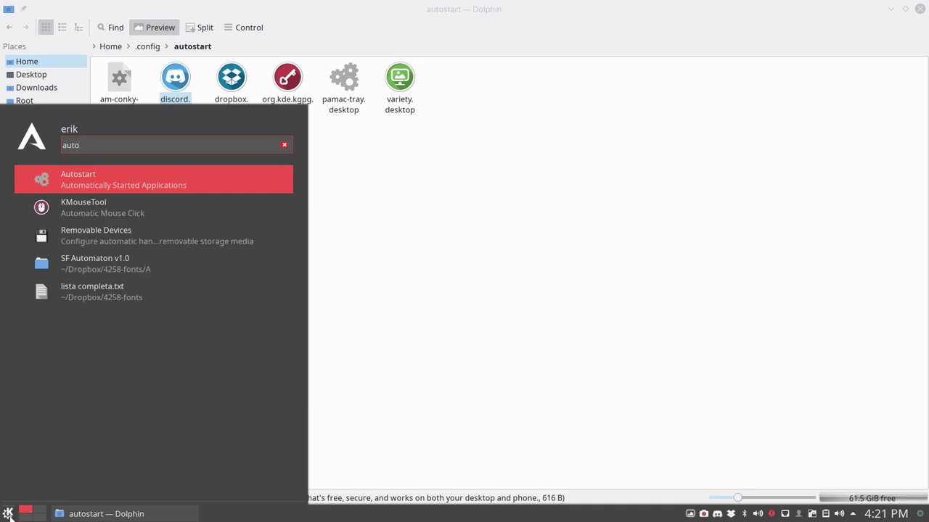
left_click(384, 341)
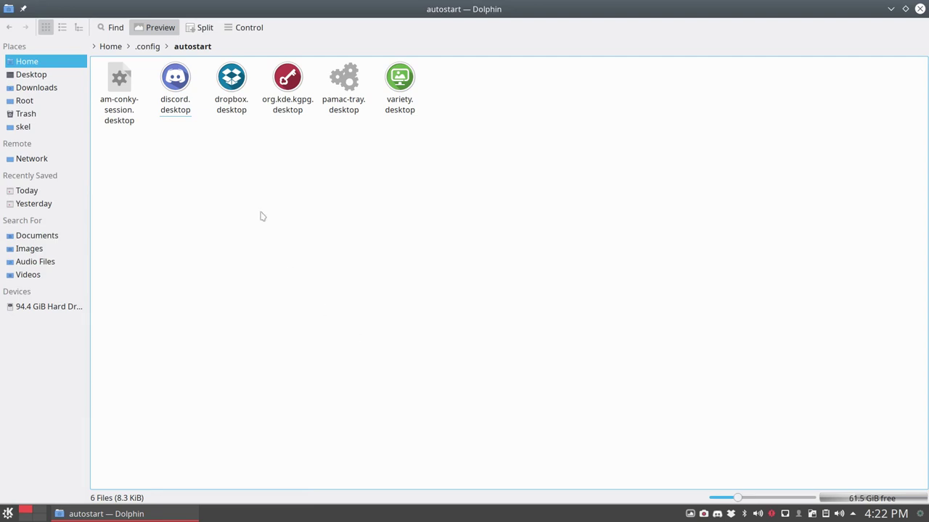
Return to the .config folder, select the conky folder and restore the file manager window to a smaller size
left_click(151, 48)
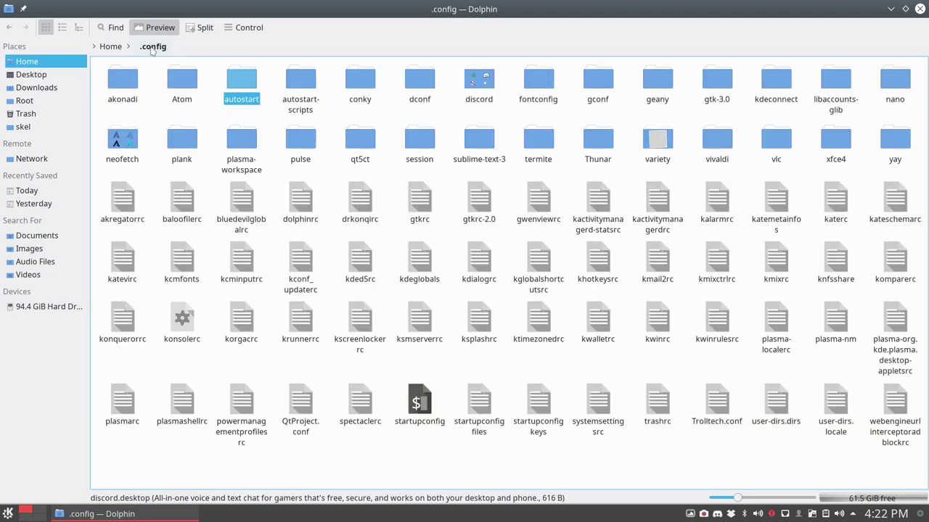
left_click(357, 87)
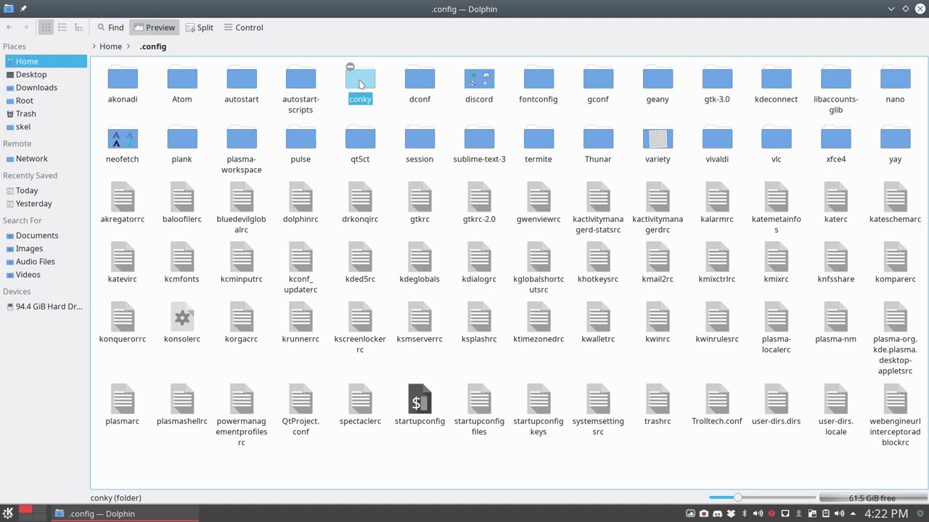
left_click_drag(491, 11, 387, 55)
Launch Conkyzen and start the conky/AUR-Nemesis.conkyrc system monitor on the desktop
key("super")
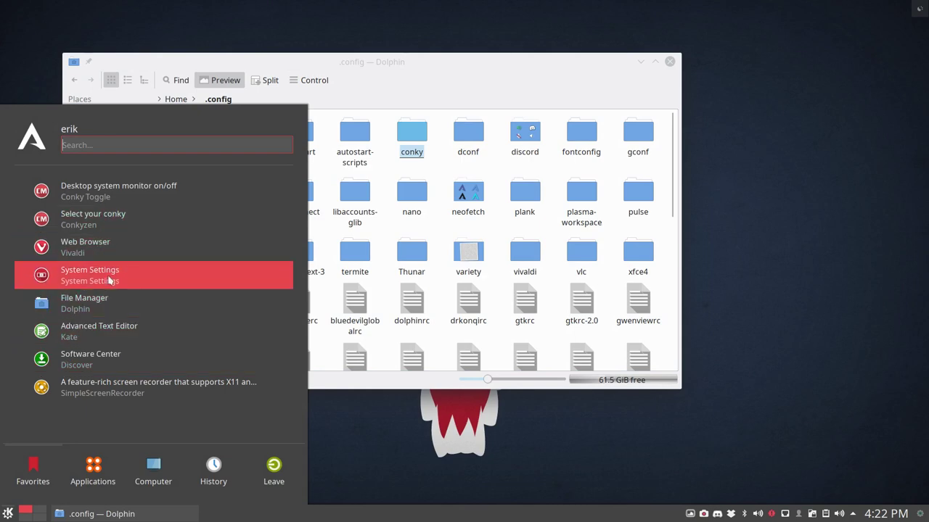
left_click(110, 219)
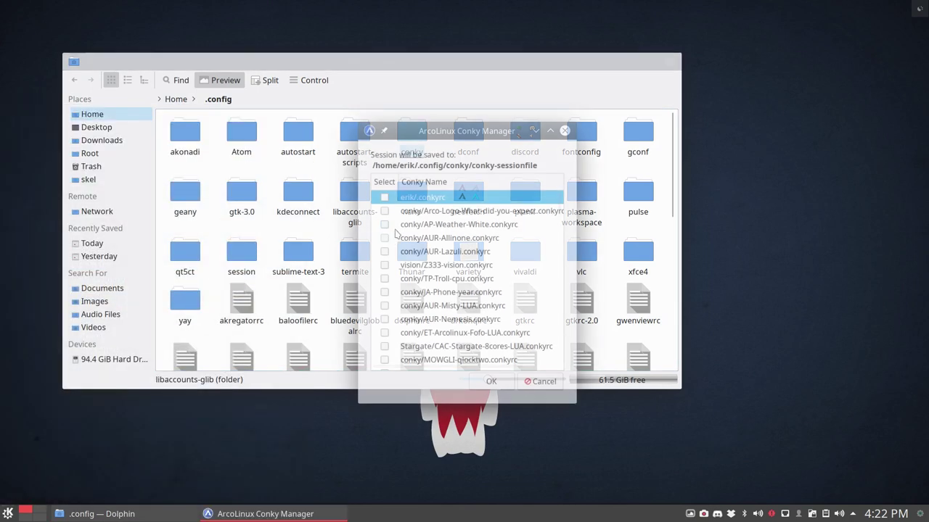
scroll(425, 241, "down", 4)
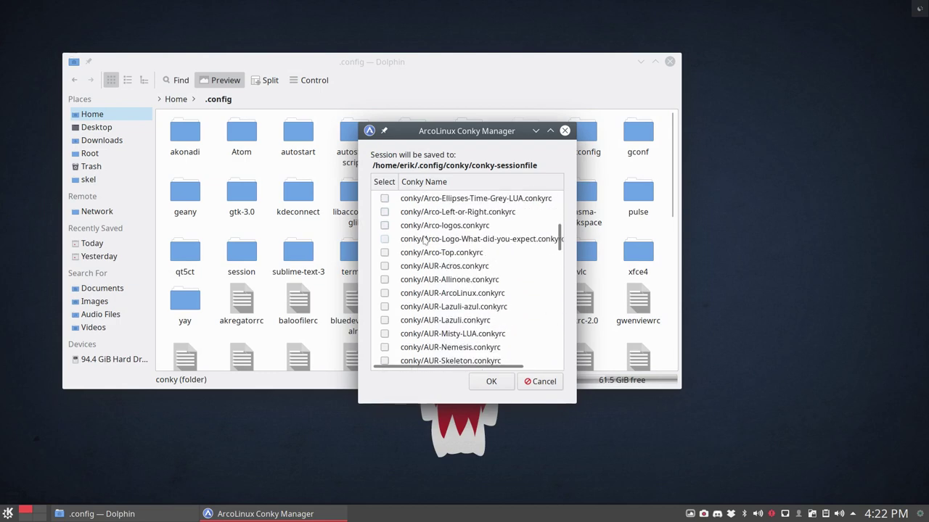
scroll(425, 240, "down", 1)
scroll(425, 241, "down", 1)
scroll(425, 240, "up", 1)
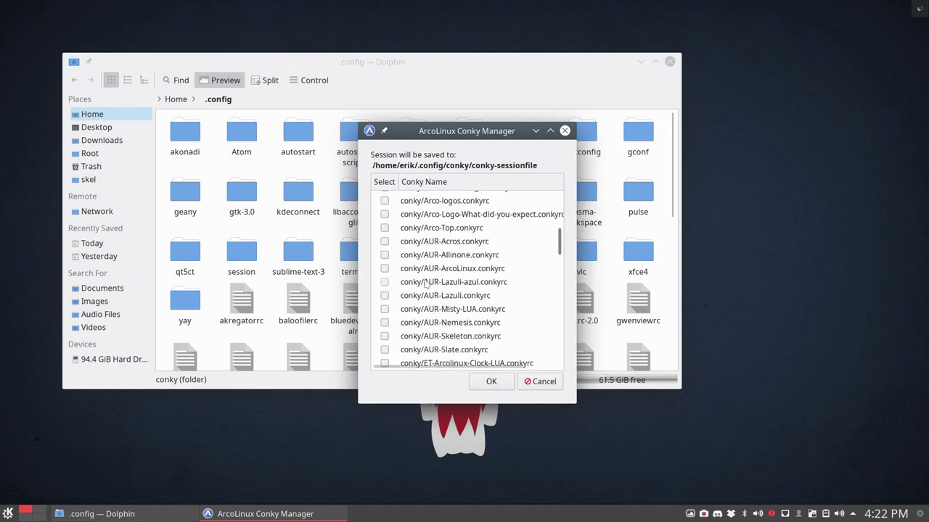
left_click(383, 324)
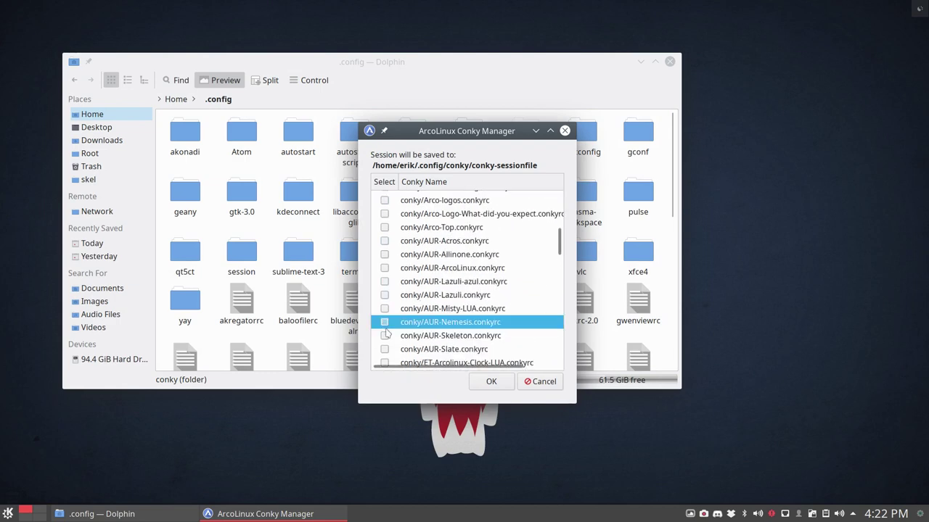
left_click(491, 381)
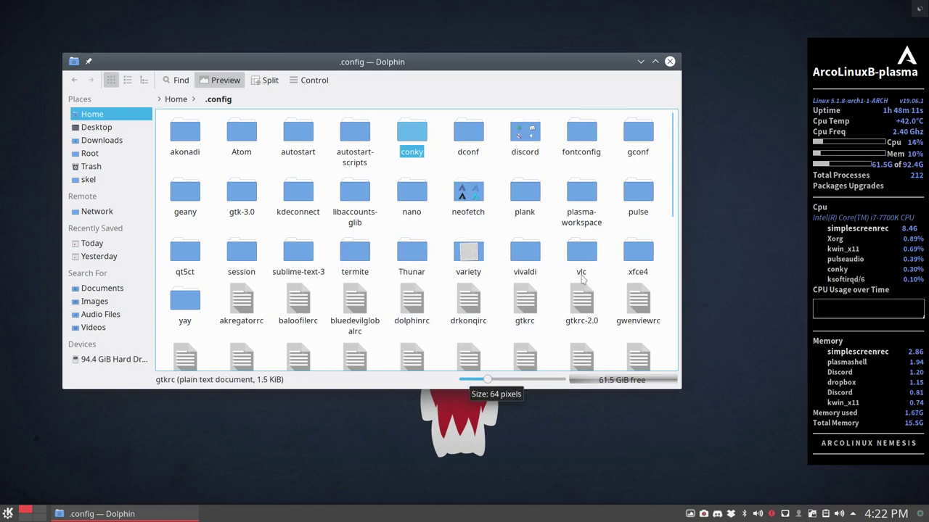
left_click(782, 175)
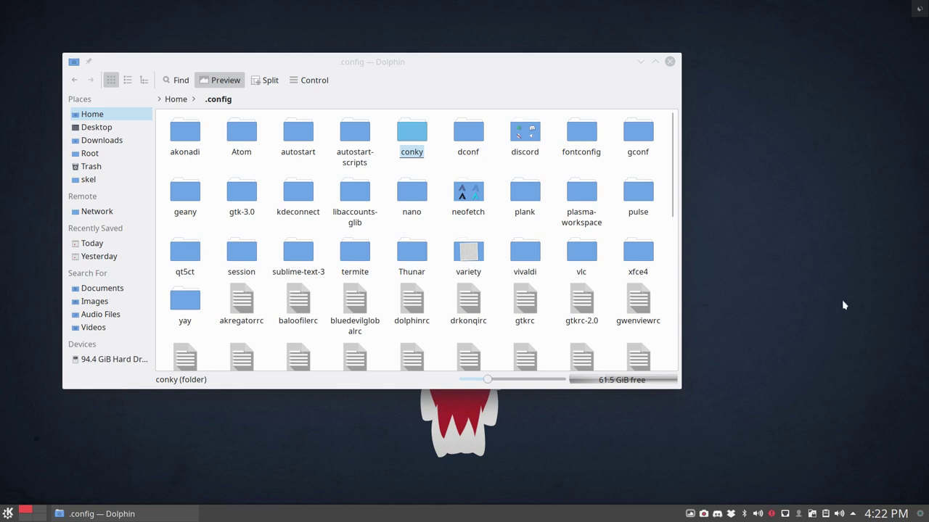
Open the conky folder and duplicate AUR-Nemesis.conkyrc, appending a hyphen and the owner's first name to the copy's base name
left_click(425, 141)
scroll(430, 269, "down", 5)
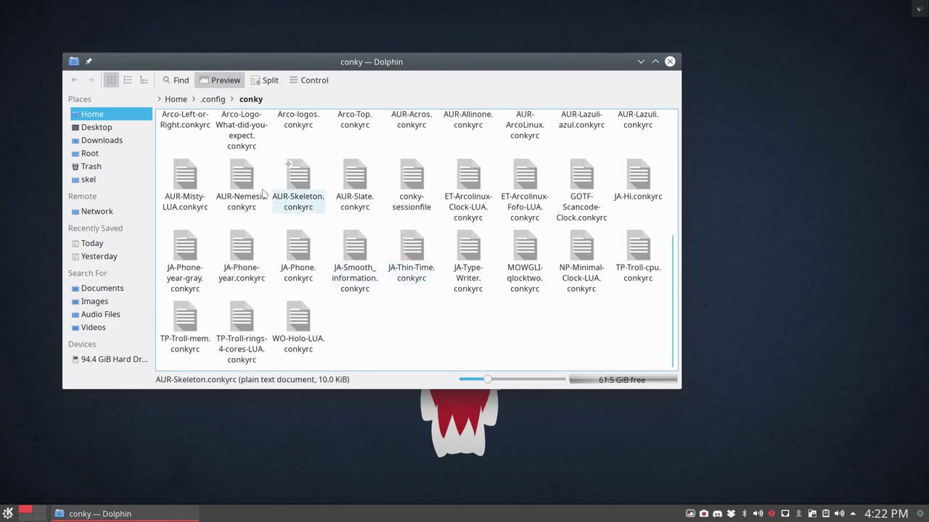
left_click(240, 182)
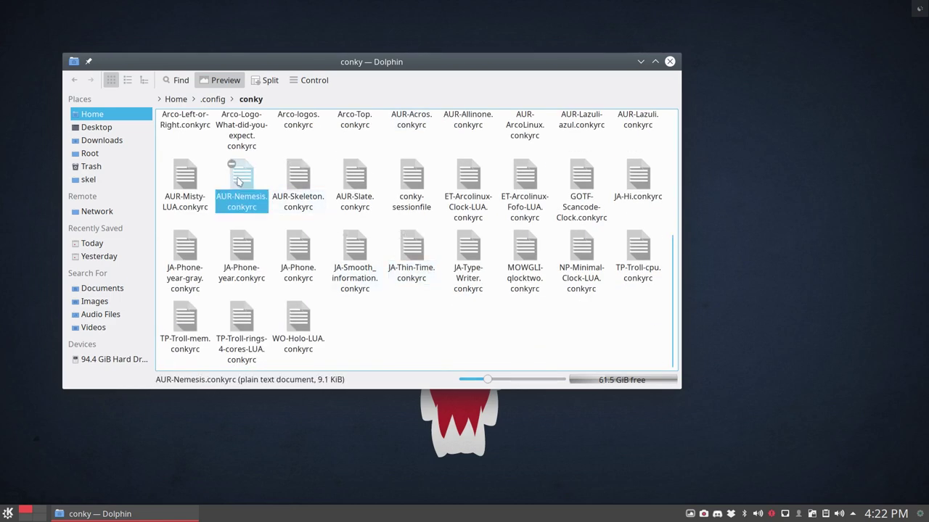
key("ctrl+v")
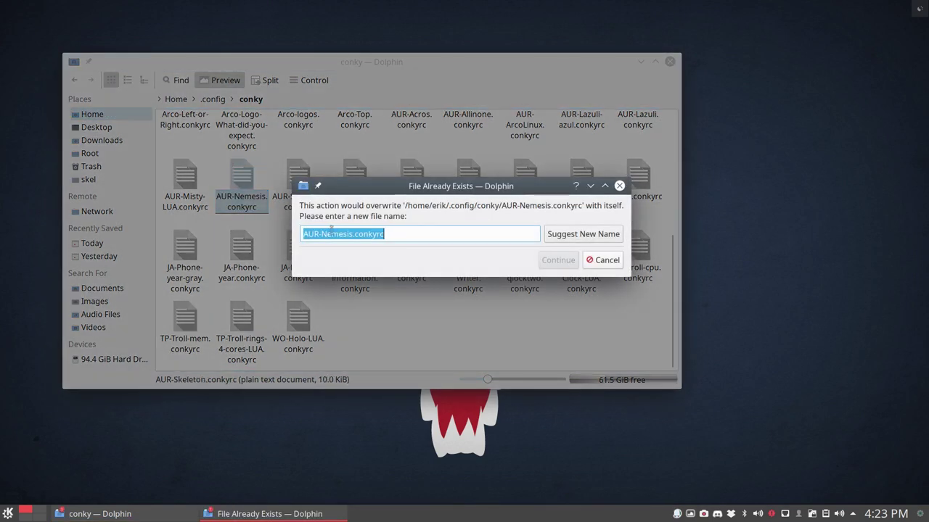
left_click(349, 238)
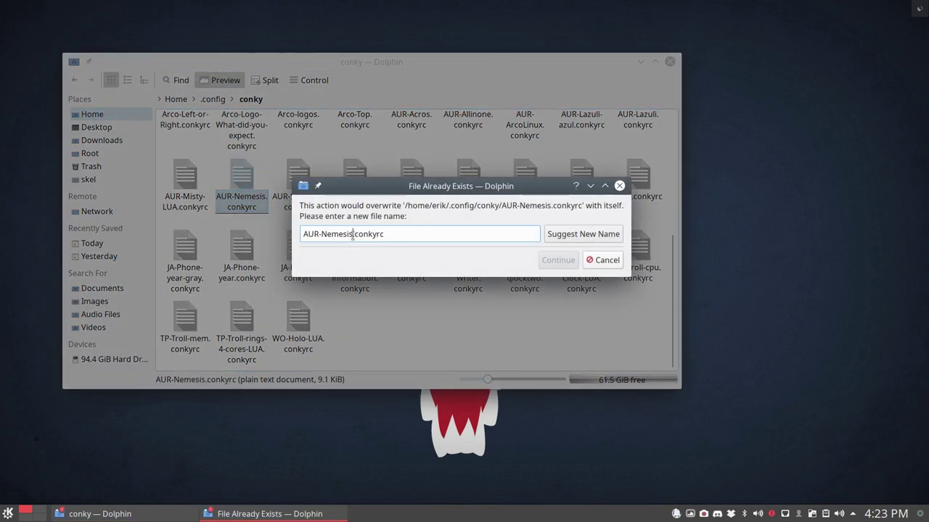
type("-erik")
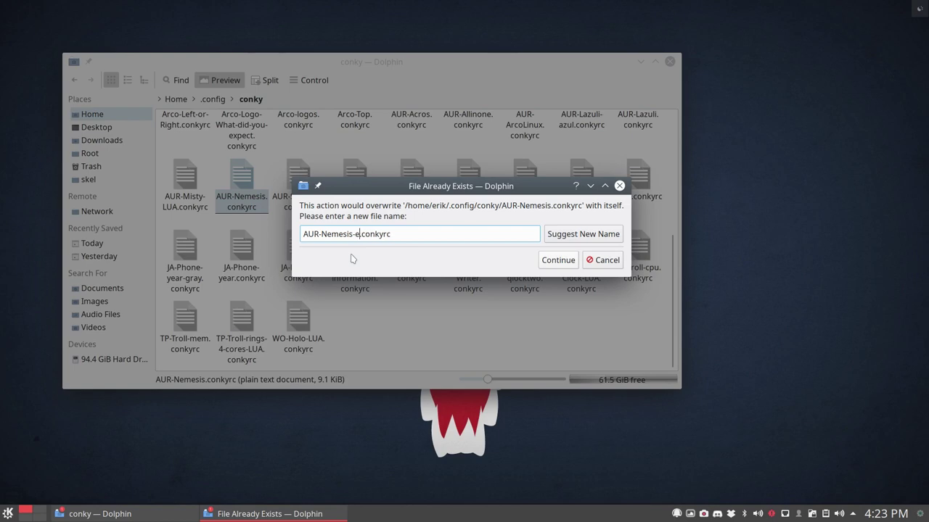
key("Return")
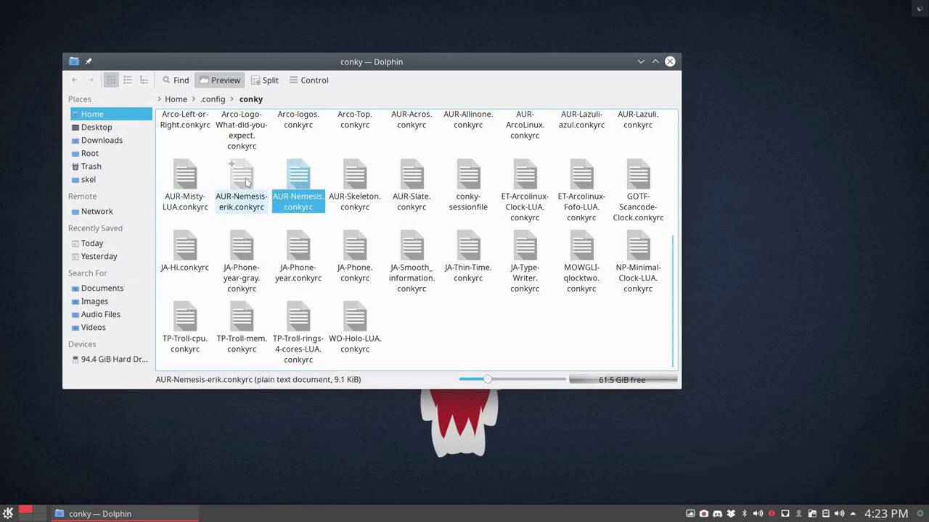
Open the personal AUR-Nemesis copy in Kate and examine the own_window_type options in its Windows section
left_click(244, 181)
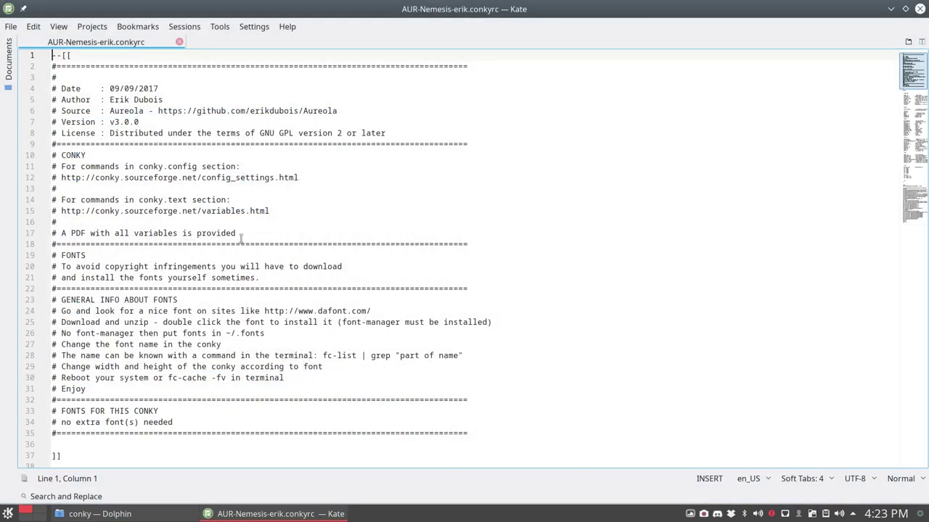
scroll(241, 238, "down", 6)
scroll(241, 238, "down", 20)
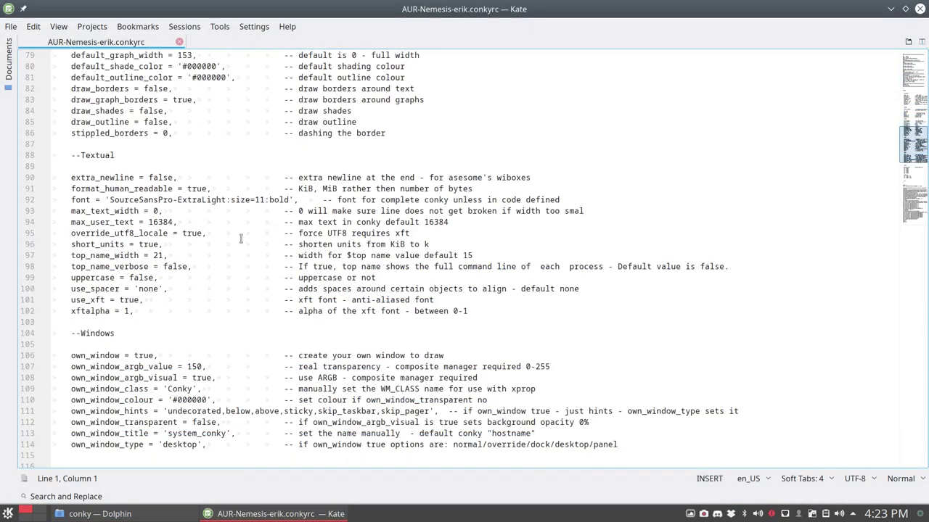
scroll(241, 238, "down", 2)
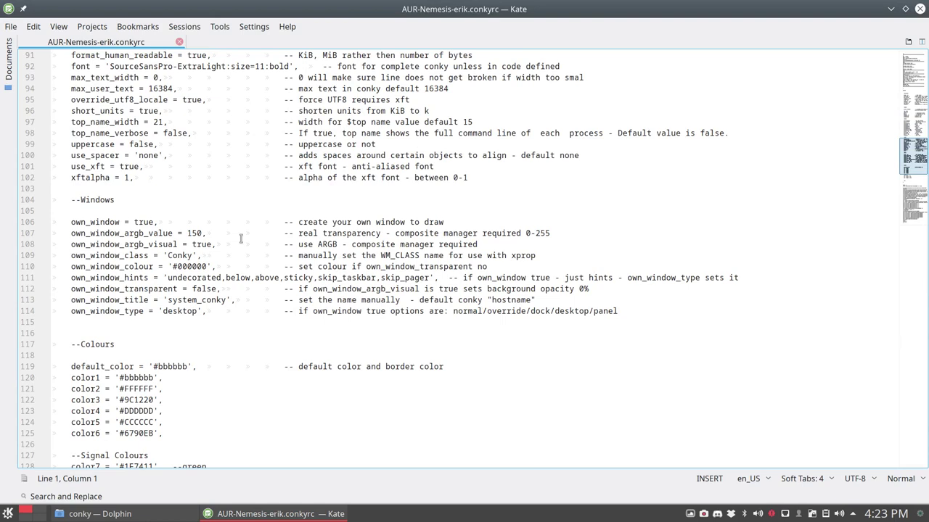
scroll(295, 285, "down", 1)
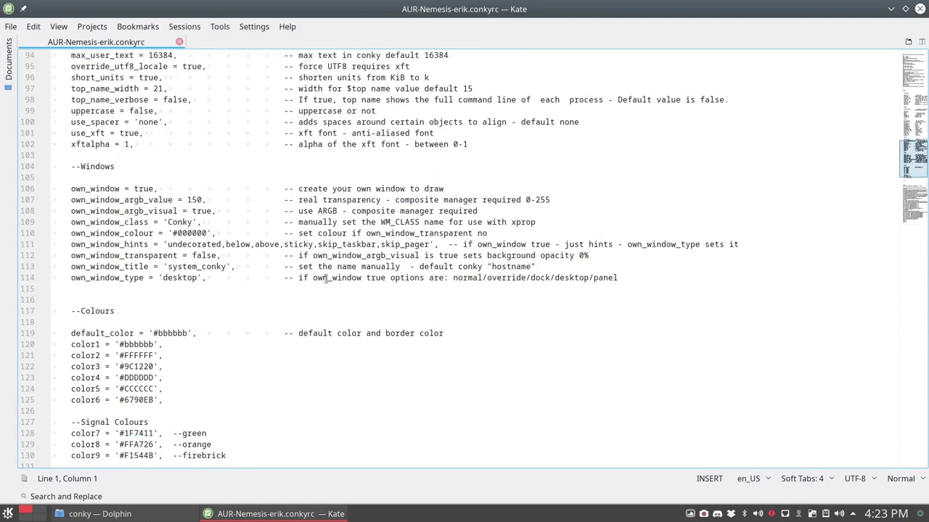
left_click_drag(313, 278, 383, 278)
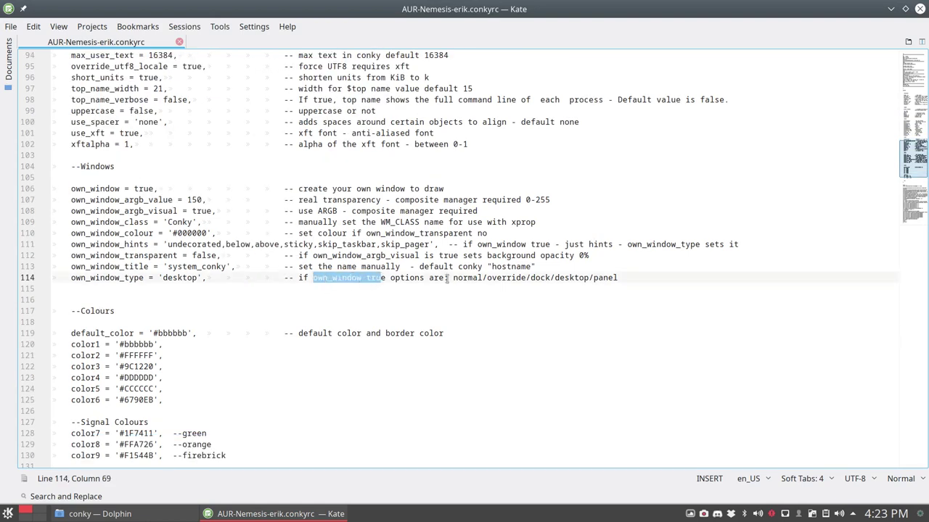
left_click(460, 277)
left_click(541, 278)
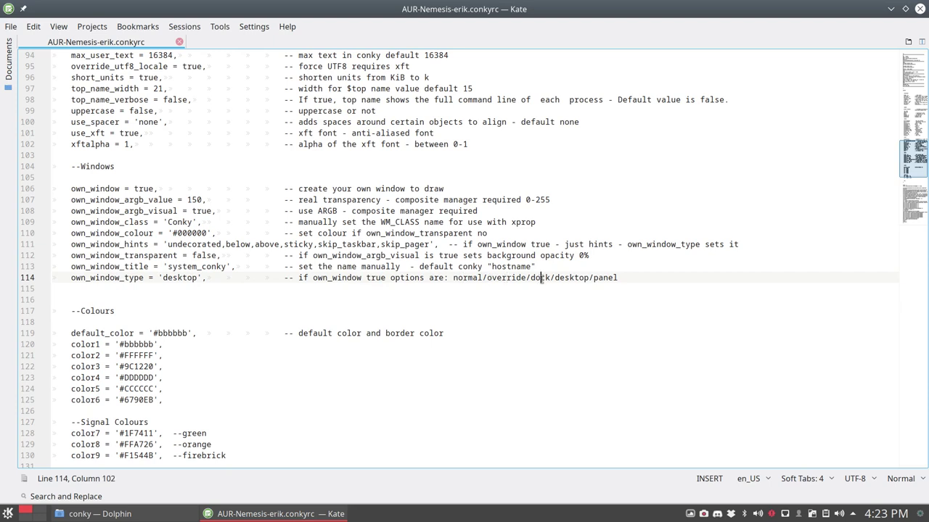
left_click(603, 278)
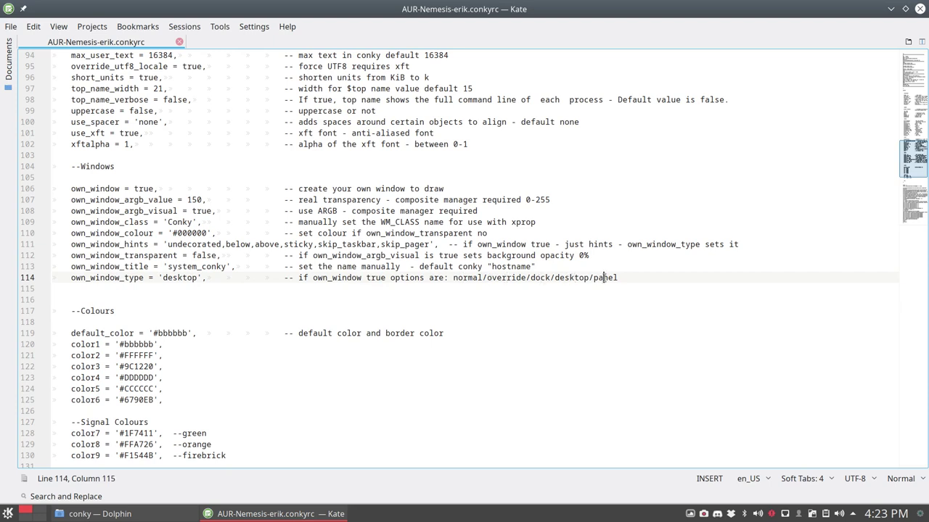
left_click(537, 277)
Set own_window_type to 'override' in the personal conky file, save it and minimize the editor
double_click(187, 277)
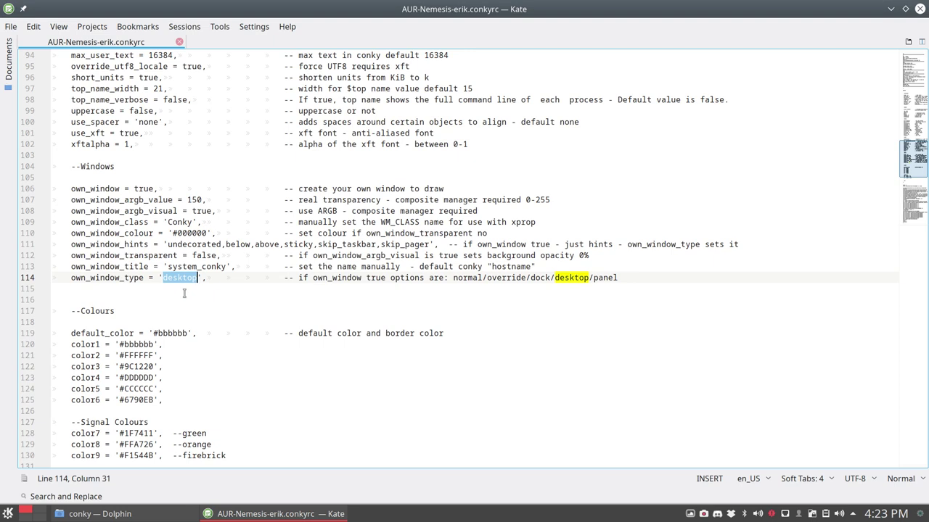
type("override")
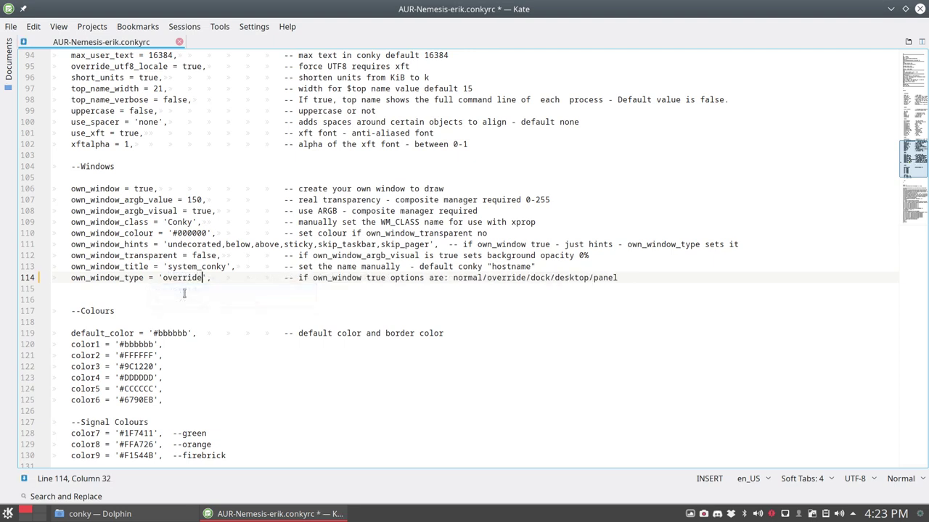
key("ctrl+s")
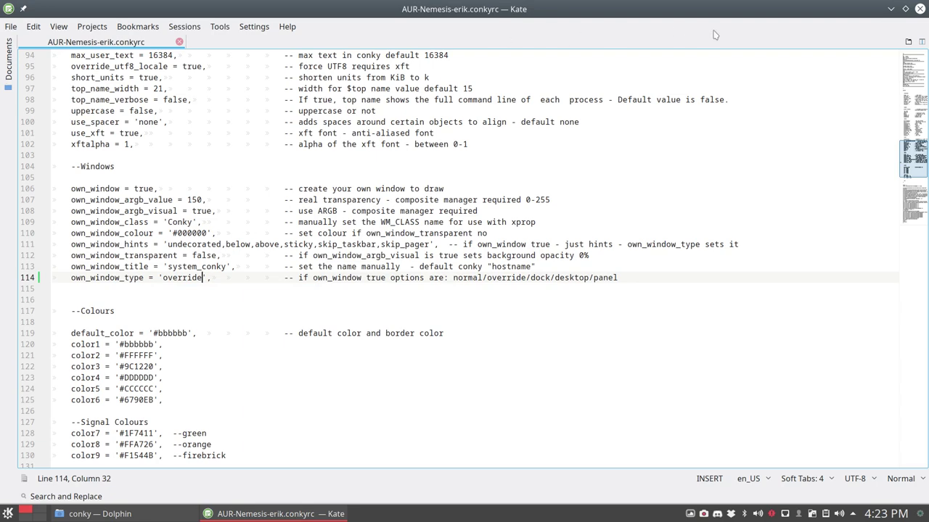
left_click(891, 9)
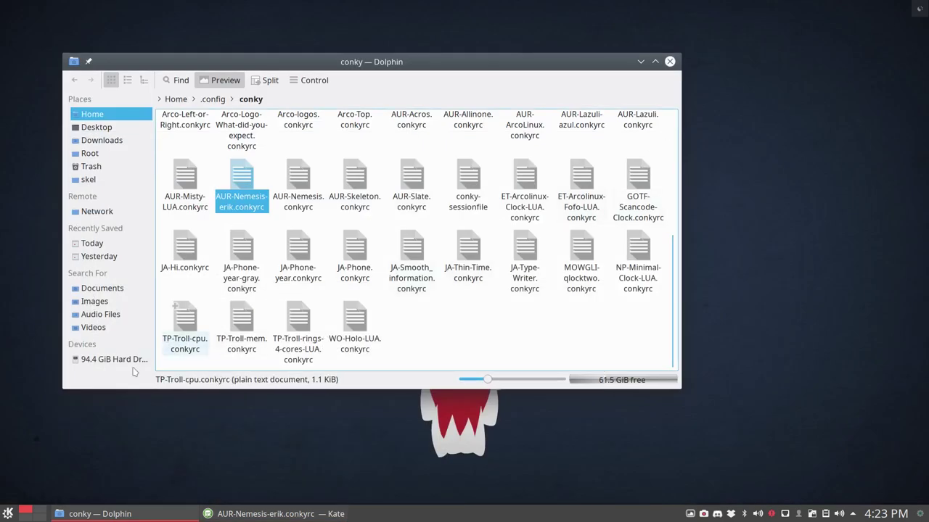
Launch Conkyzen, deselect conky/AUR-Nemesis.conkyrc and start only the personal AUR-Nemesis copy
left_click(8, 514)
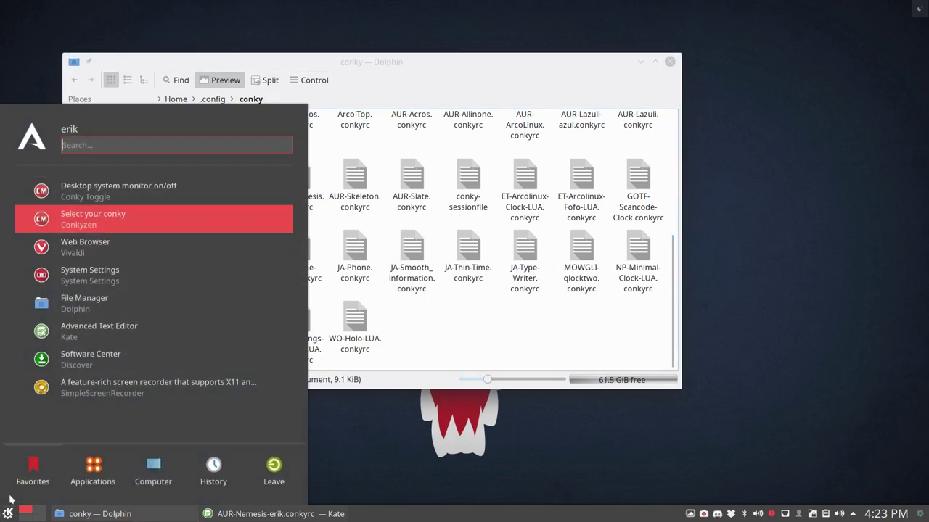
left_click(103, 216)
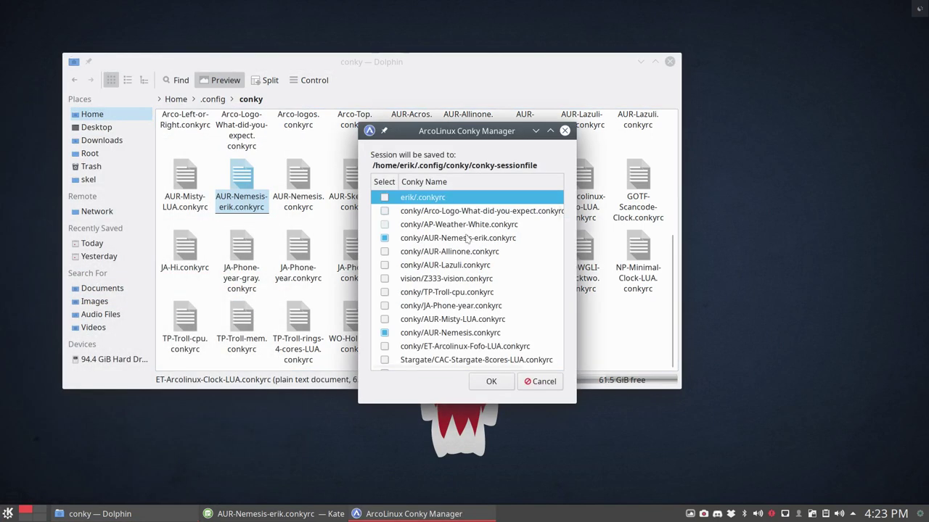
left_click(385, 238)
left_click(385, 333)
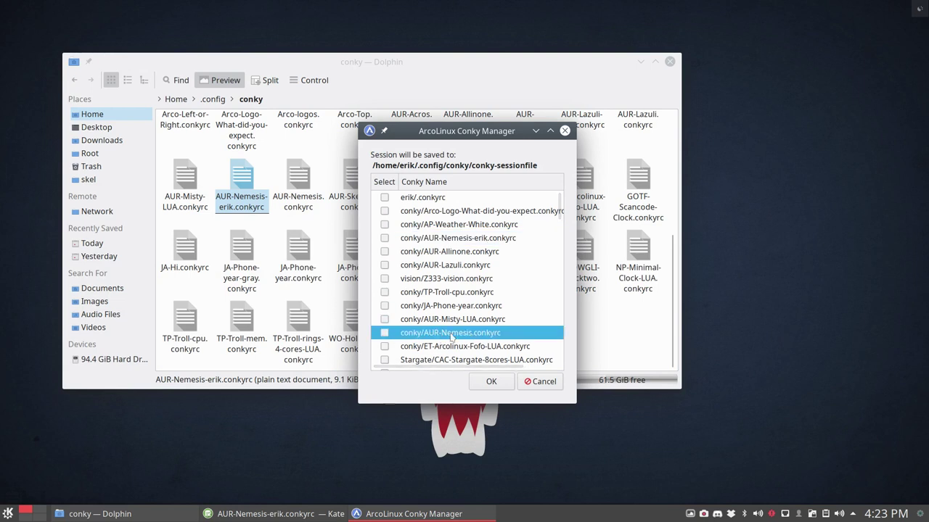
left_click(452, 239)
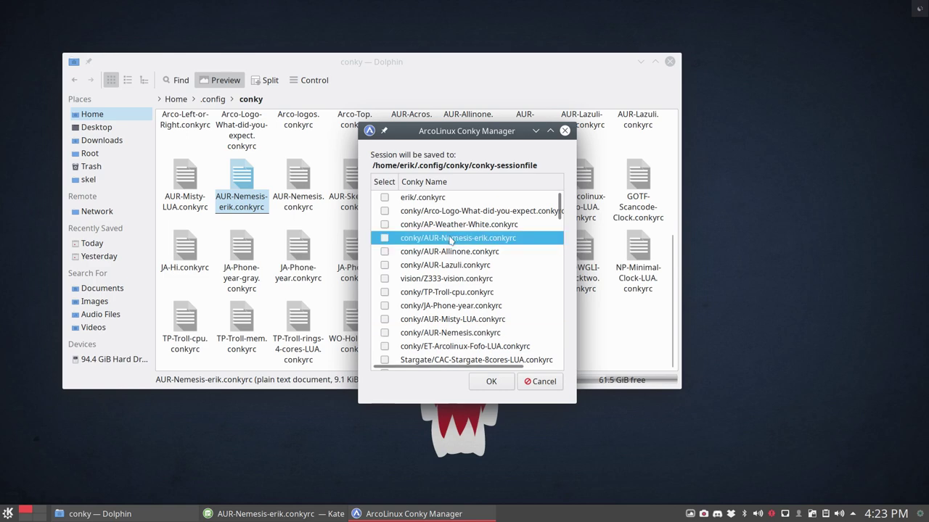
left_click(385, 239)
left_click(491, 383)
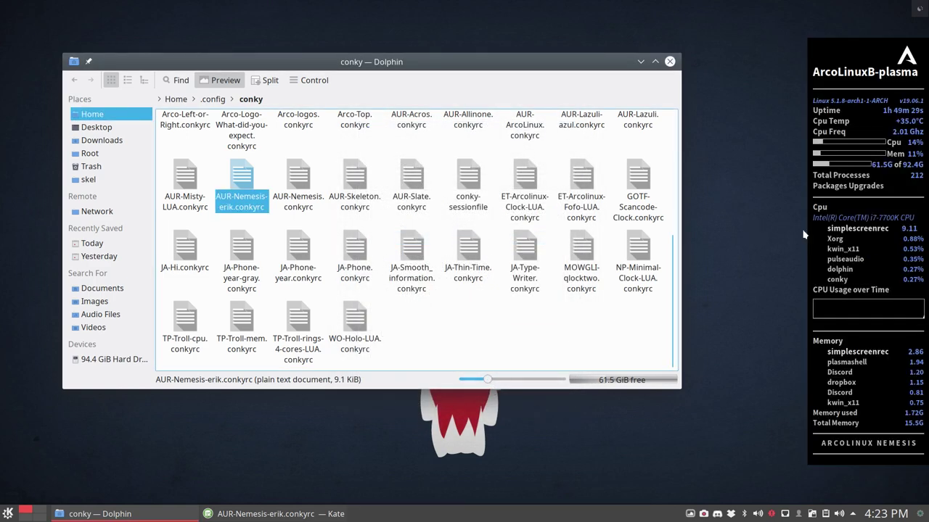
Test whether the conky stays on the desktop by focusing the background and briefly opening a terminal moved clear of it
left_click(773, 274)
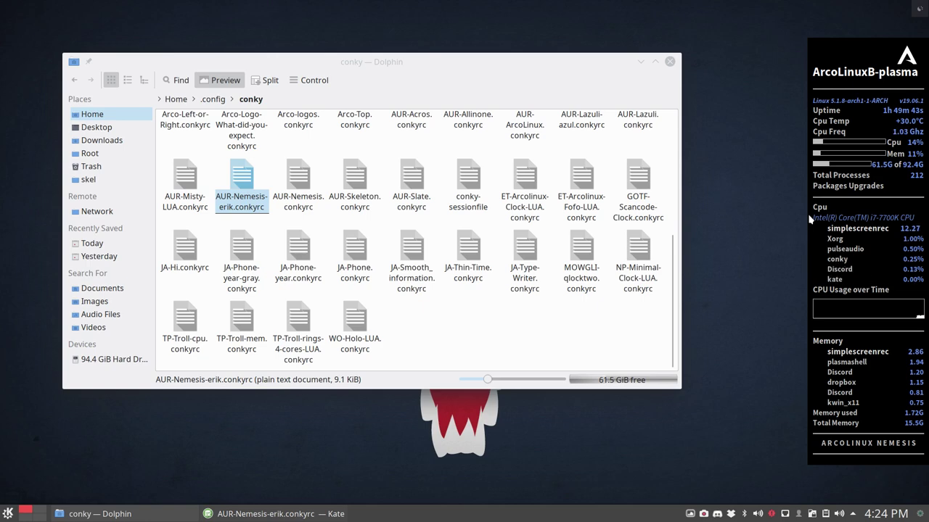
key("ctrl+alt+t")
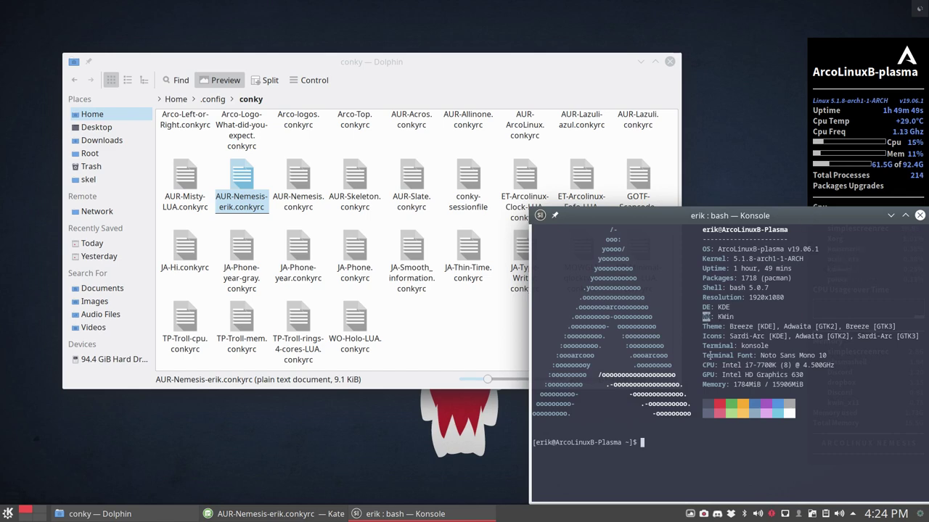
left_click_drag(785, 222, 582, 167)
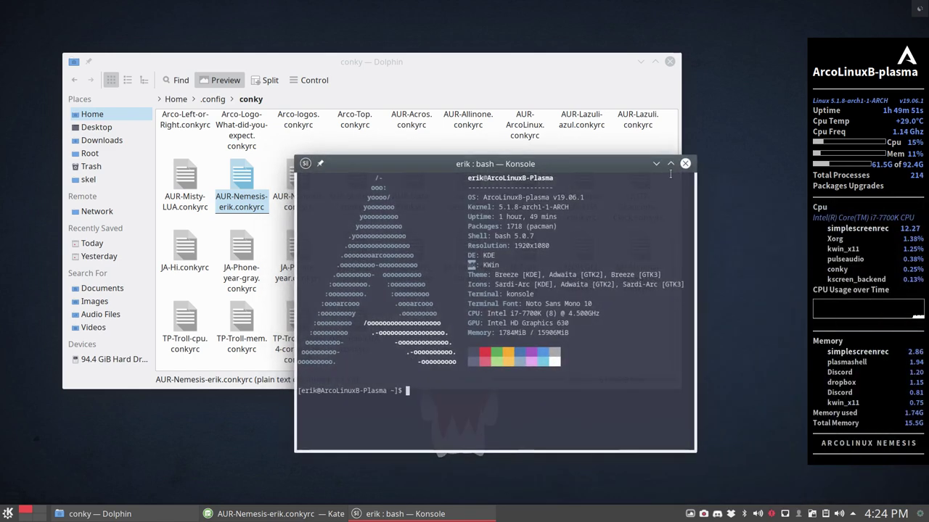
left_click(745, 155)
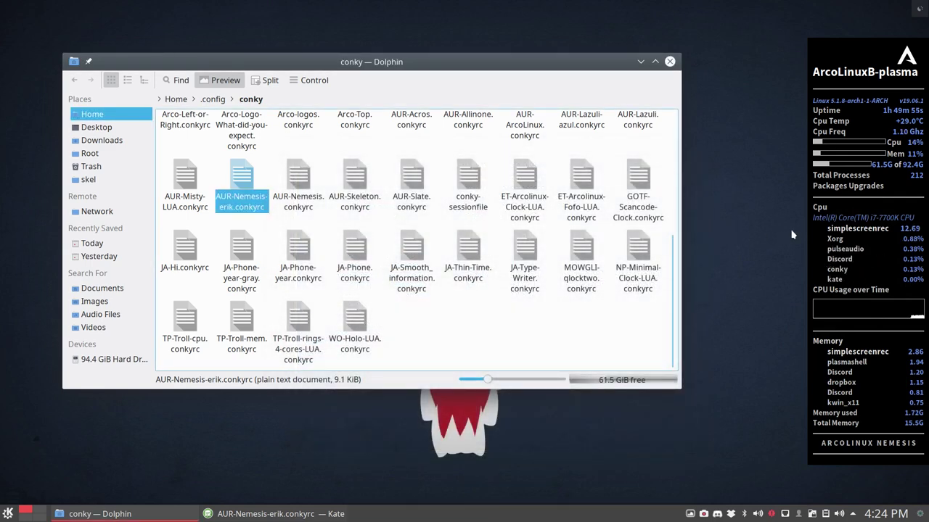
left_click(845, 279)
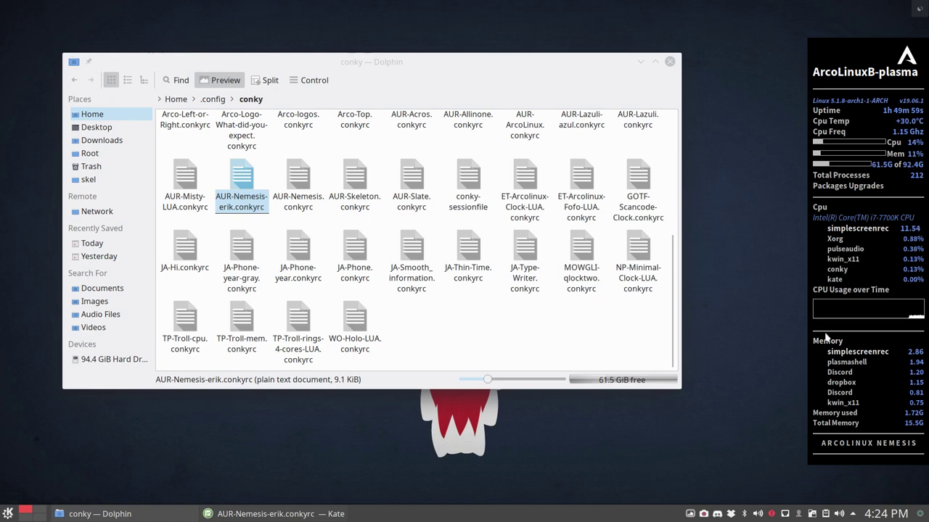
Close the file manager and reopen Conkyzen to check which conky is selected
left_click(670, 61)
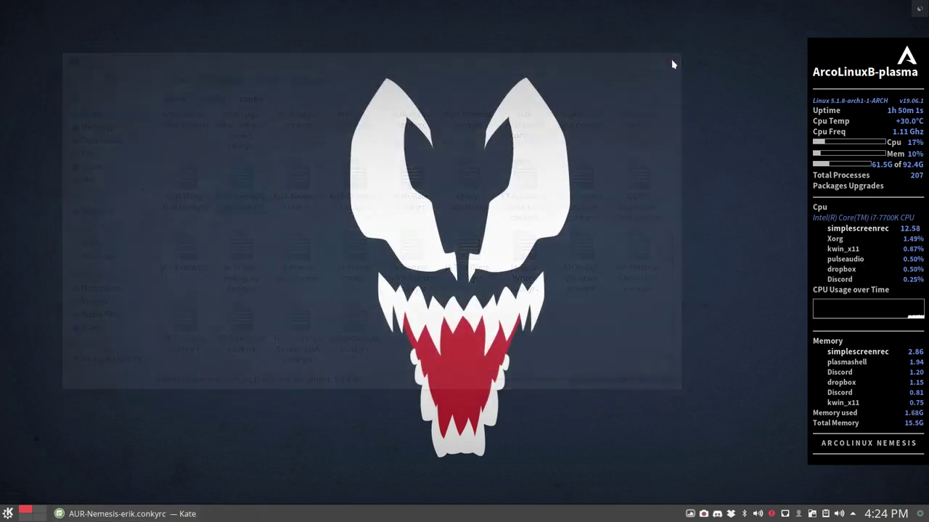
left_click(7, 515)
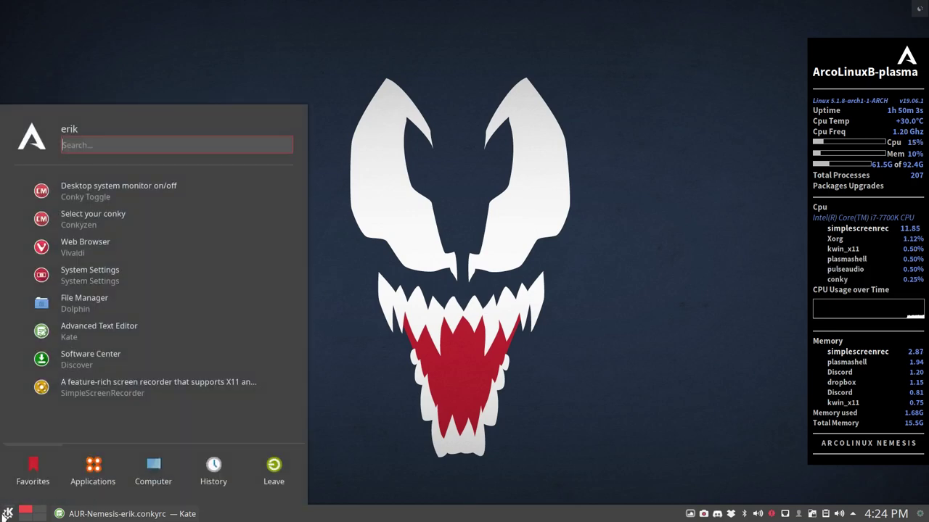
left_click(107, 221)
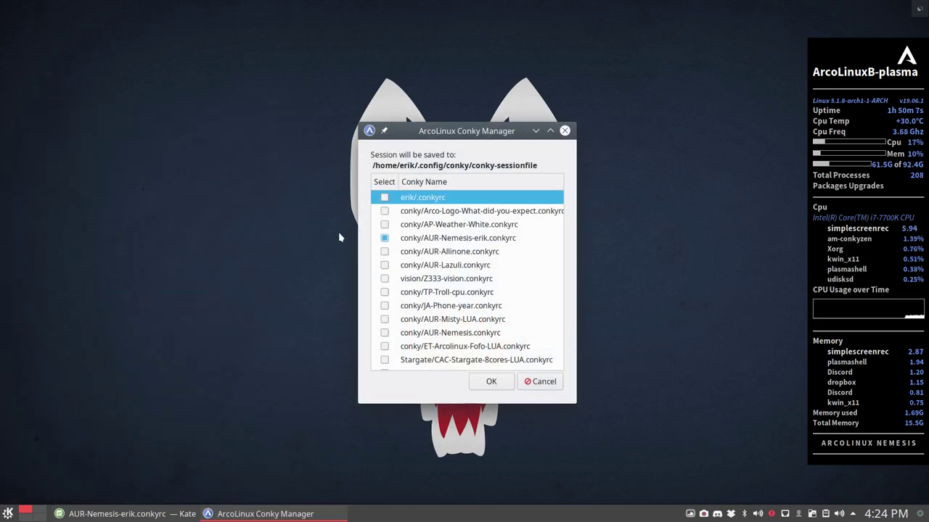
Turn the desktop conky off and on twice with Conky Toggle
left_click(9, 514)
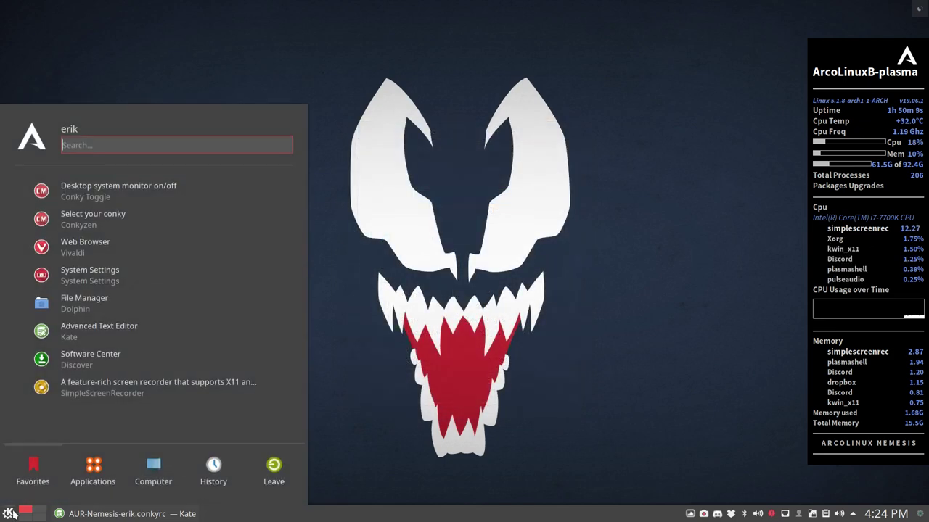
left_click(111, 199)
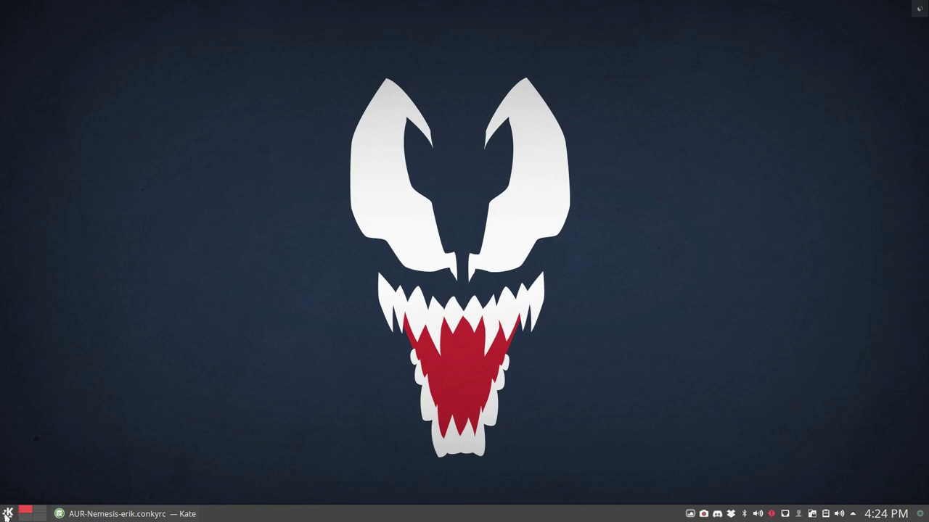
left_click(7, 515)
left_click(134, 194)
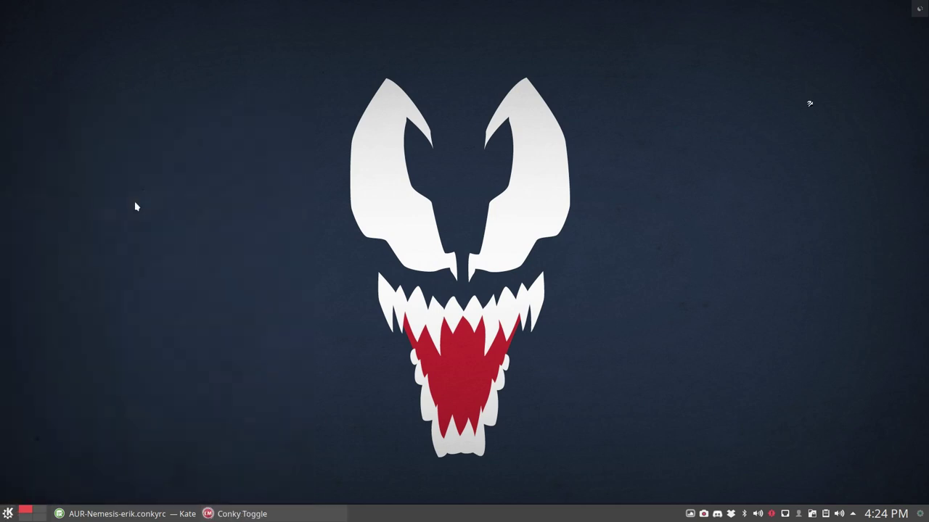
left_click(7, 515)
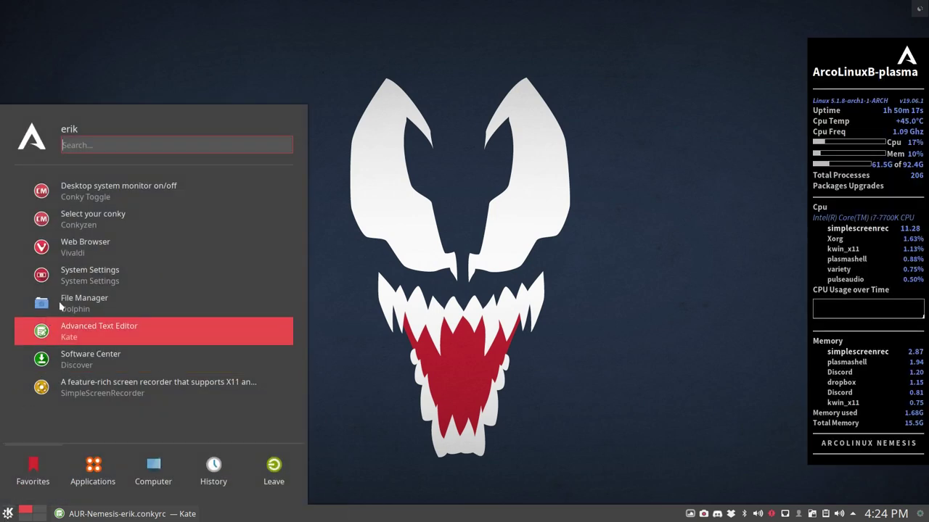
left_click(119, 191)
left_click(8, 515)
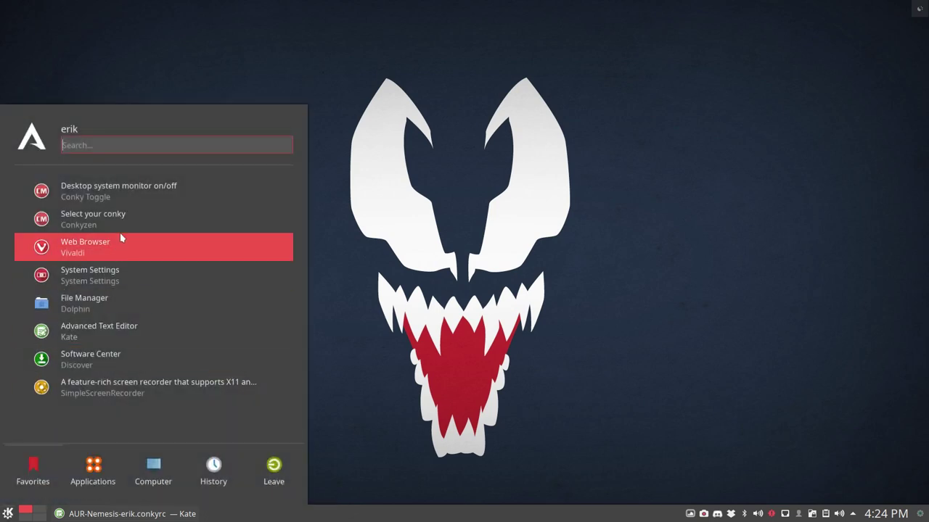
left_click(142, 192)
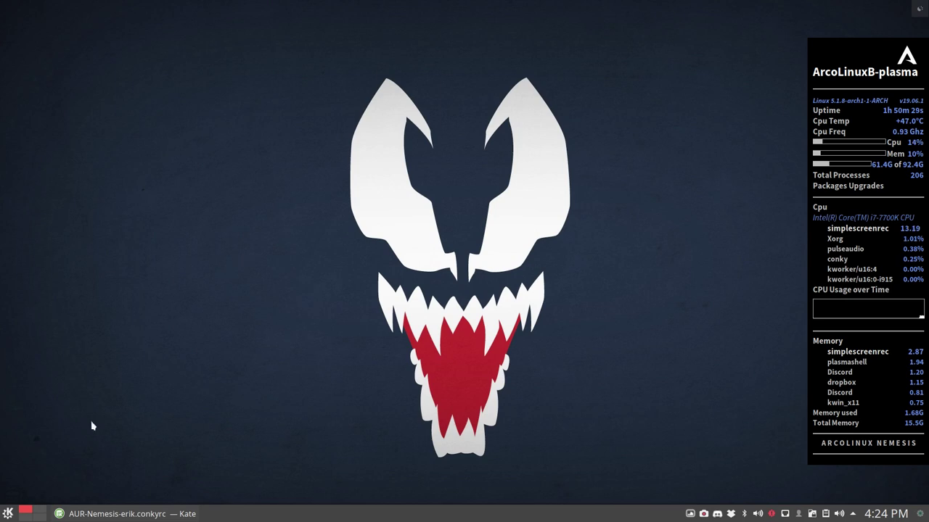
Browse to the home folder's .config directory in a maximized Dolphin window and open khotkeysrc in Kate
left_click(11, 515)
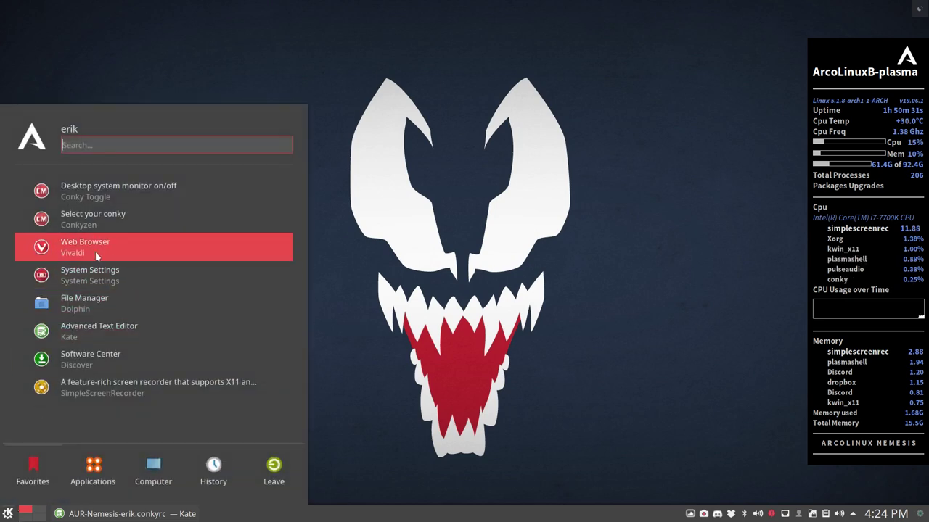
left_click(100, 310)
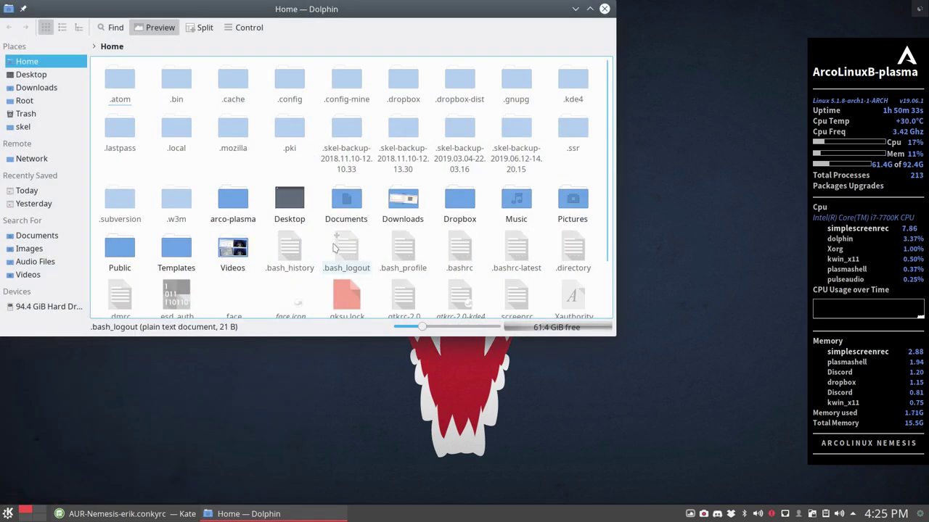
left_click(290, 82)
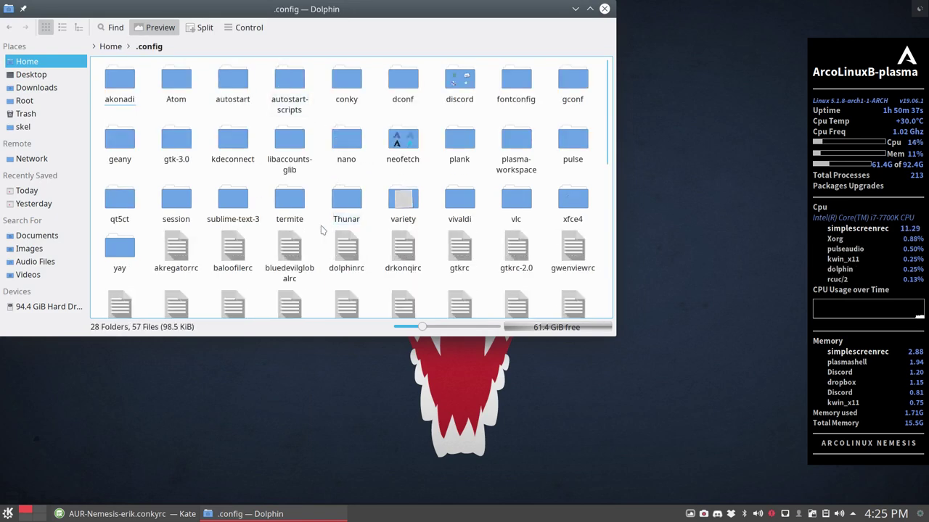
double_click(498, 8)
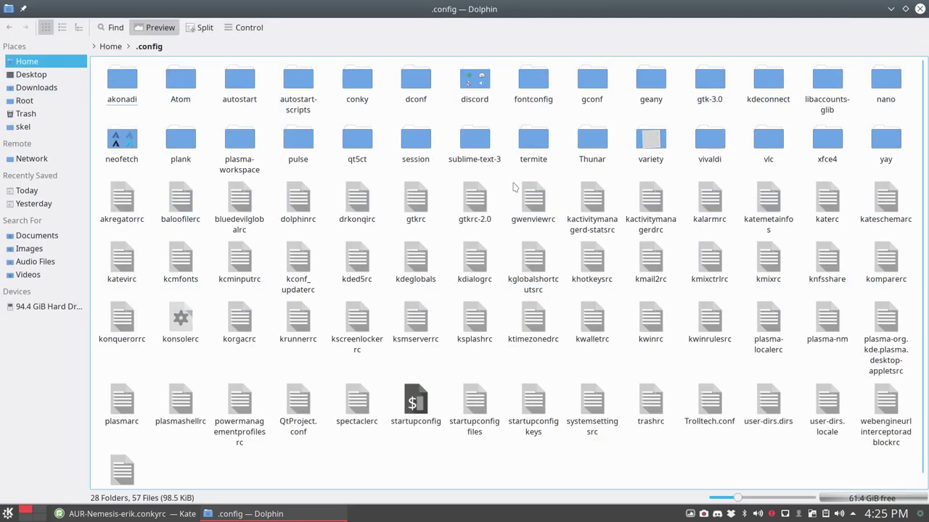
left_click(523, 247)
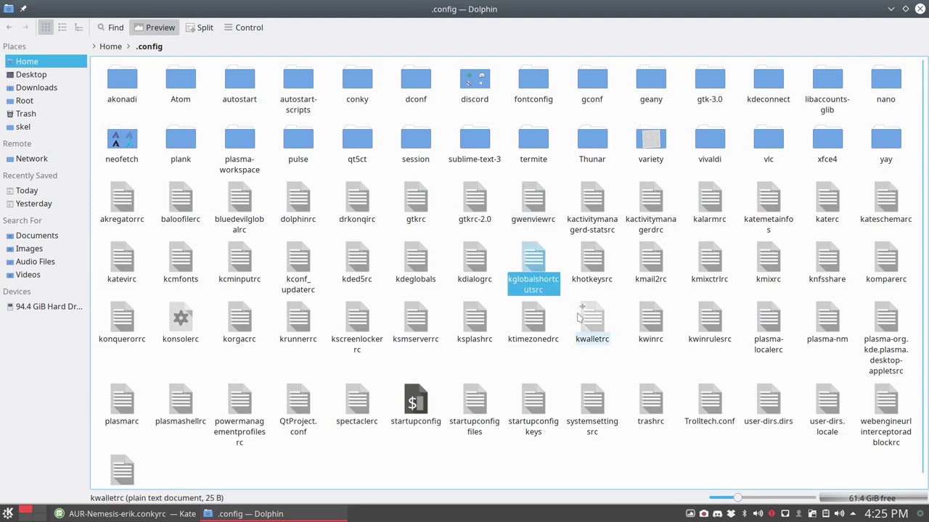
left_click(591, 269)
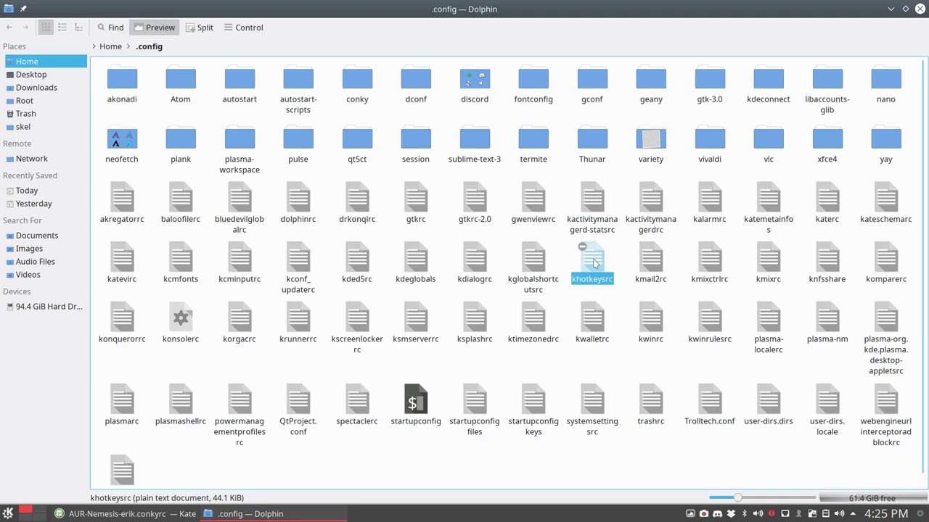
double_click(593, 263)
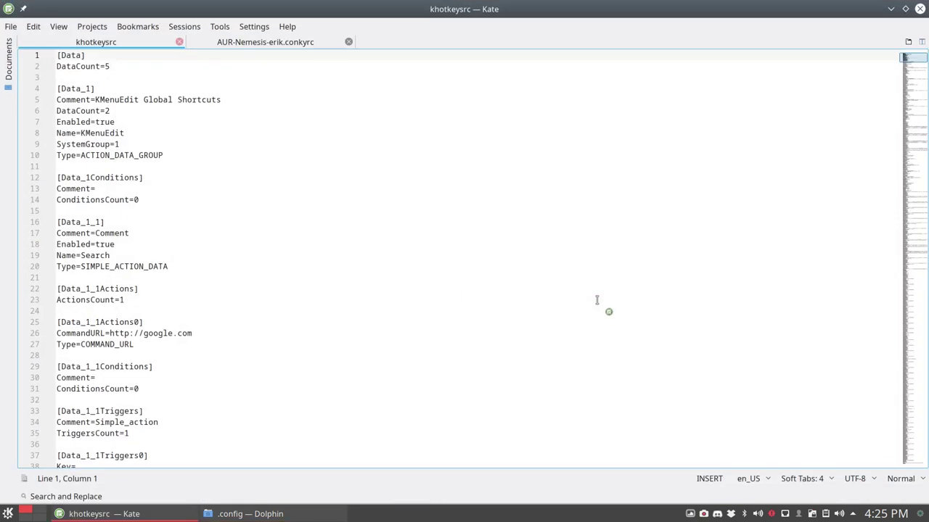
Search khotkeysrc for 'variety' to locate the ArcoLinux shortcut definitions
scroll(279, 286, "down", 2)
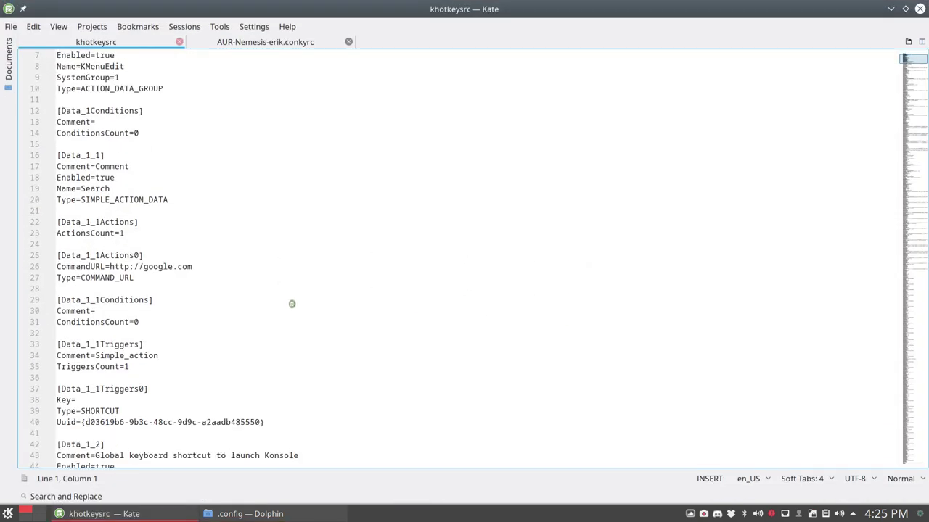
key("ctrl+f")
type("v")
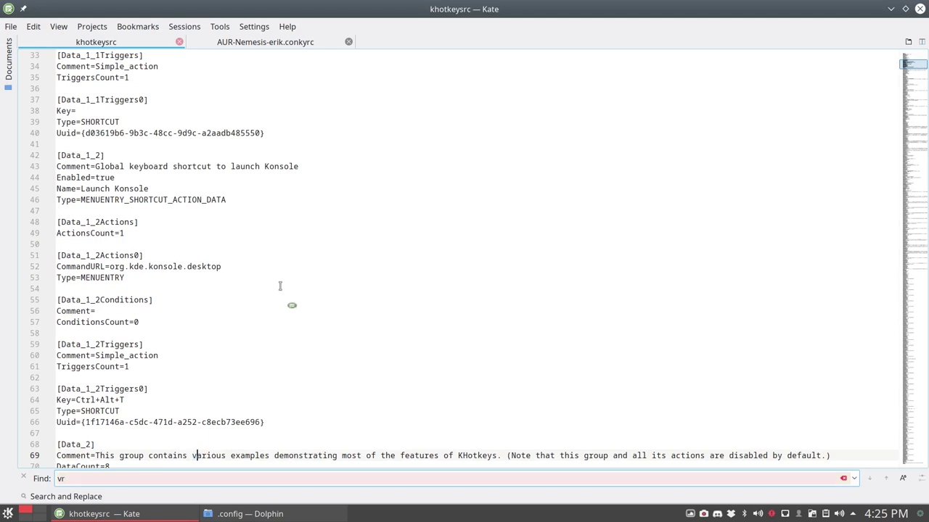
type("ariety")
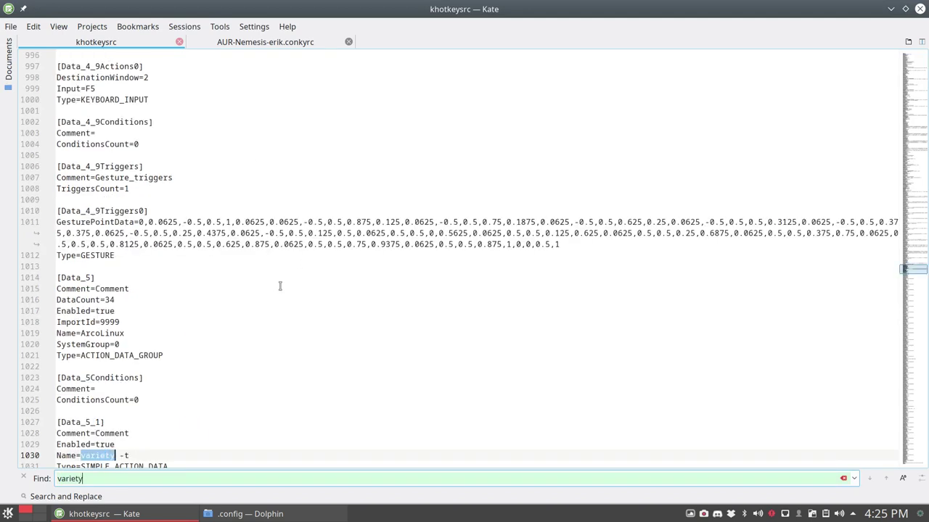
Examine the shortcut entries after the variety match, including inkscape, through to the file's end, and close the editor
scroll(291, 316, "down", 10)
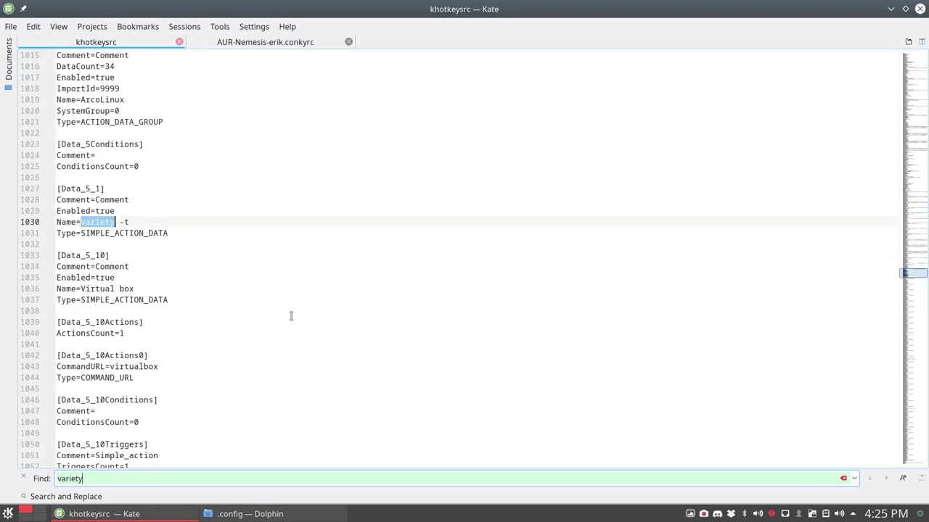
scroll(291, 315, "down", 4)
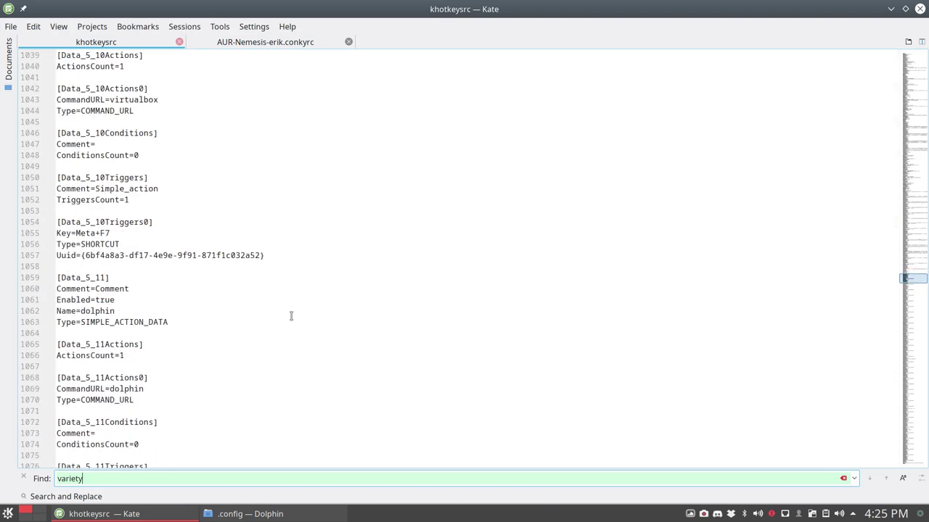
scroll(291, 316, "down", 10)
scroll(265, 327, "down", 16)
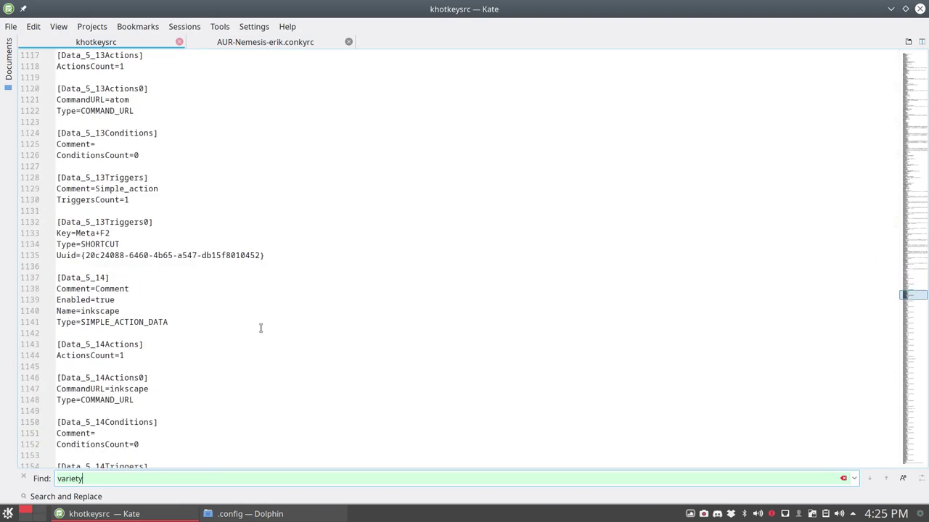
double_click(92, 310)
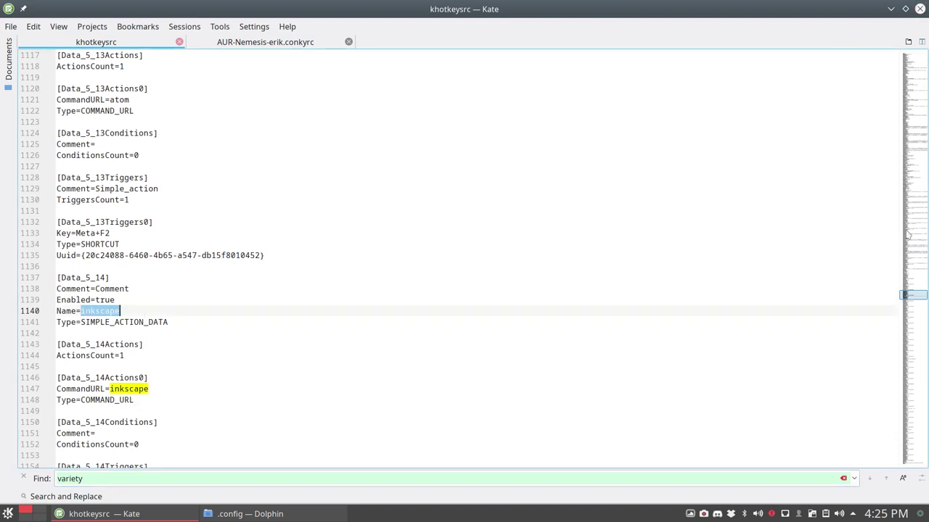
left_click(920, 261)
left_click_drag(920, 262, 914, 461)
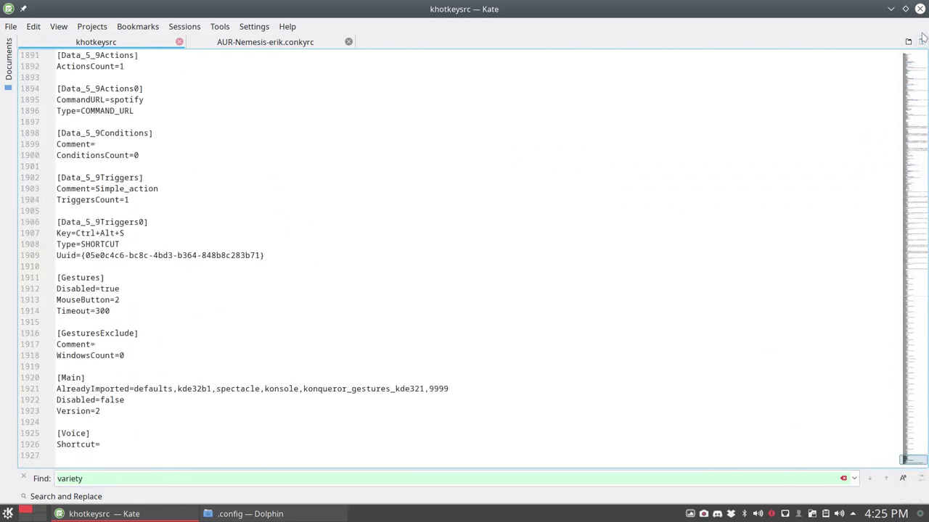
left_click(920, 8)
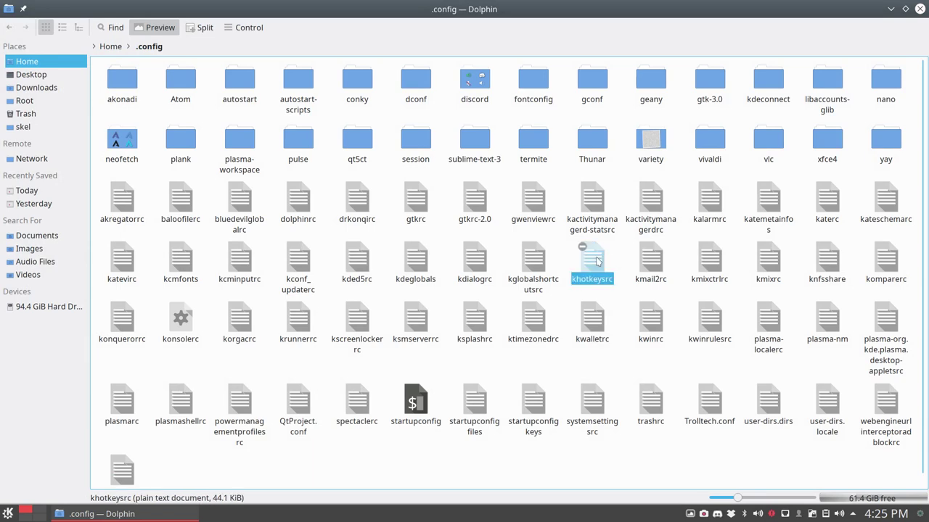
Copy khotkeysrc within .config, appending a hyphen and the owner's first name to the copy's file name
left_click_drag(595, 261, 597, 257)
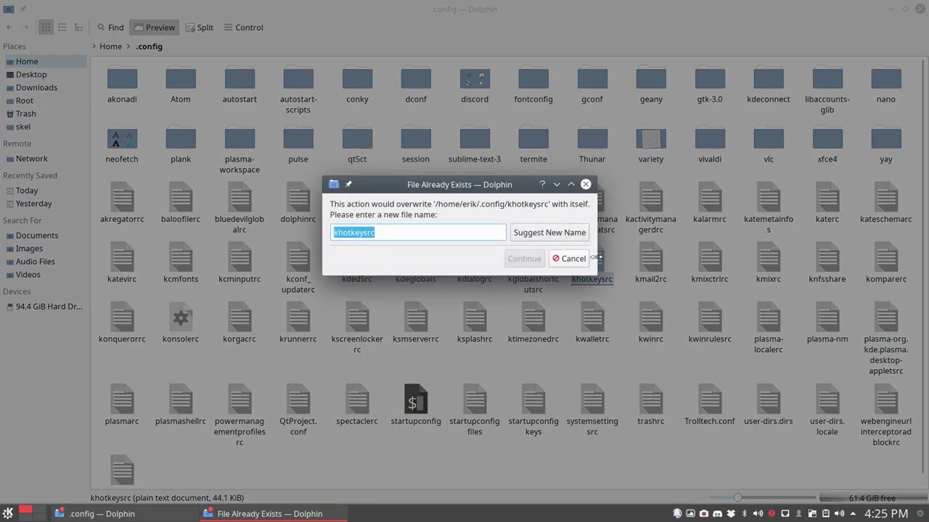
left_click(401, 232)
type("-erik")
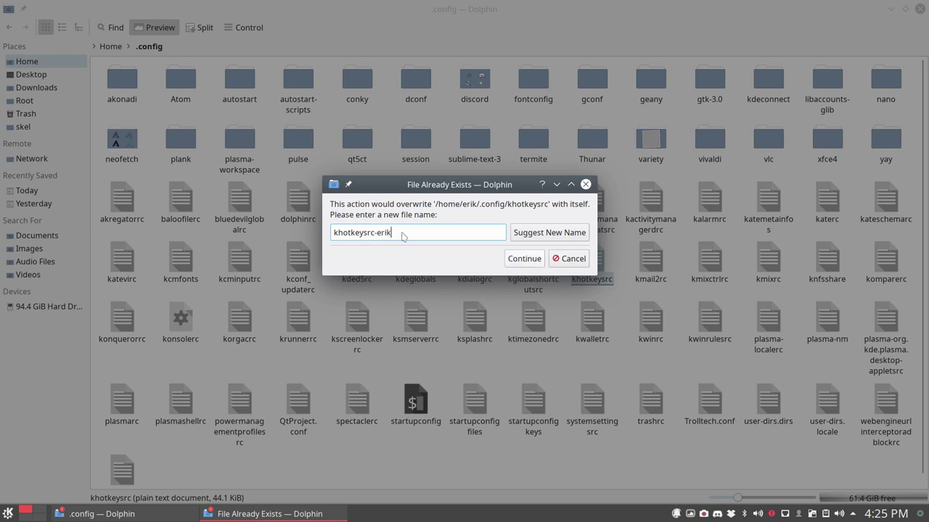
key("Return")
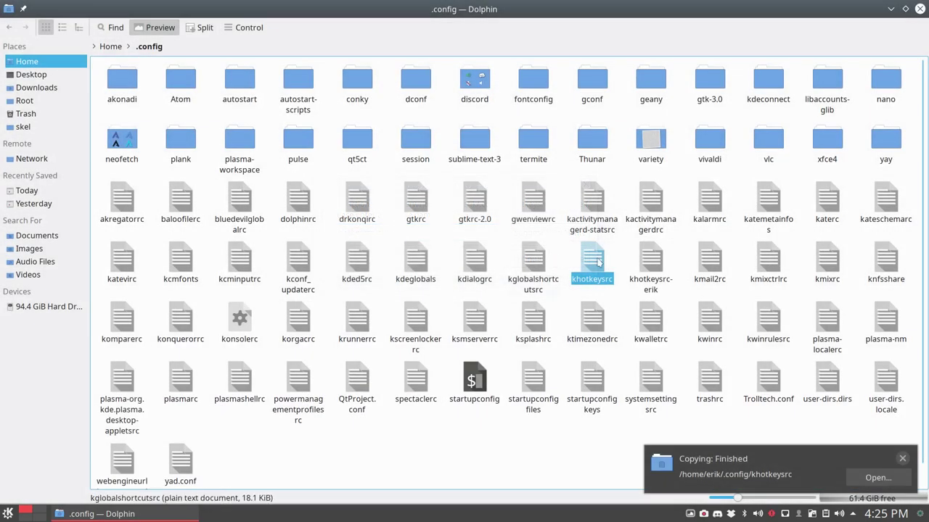
left_click_drag(610, 278, 642, 268)
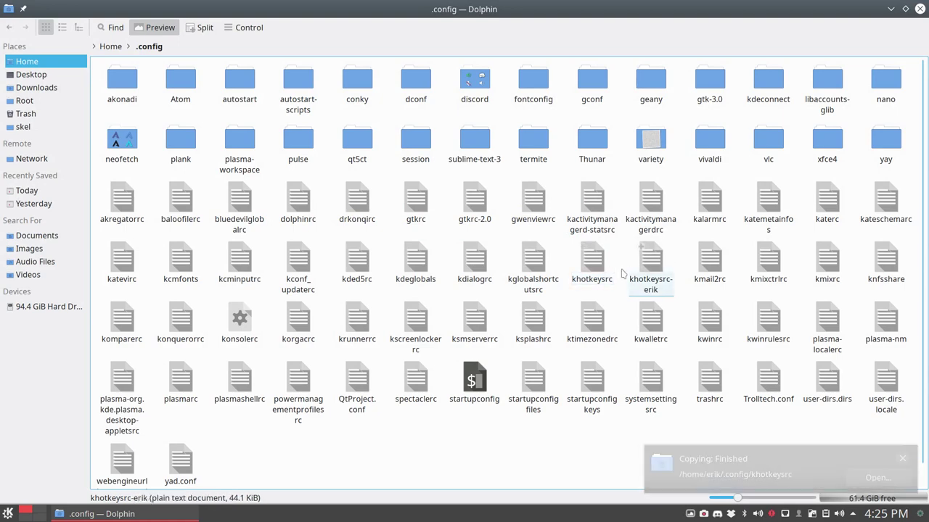
Switch to System Settings and open the Custom Shortcuts page
left_click(8, 513)
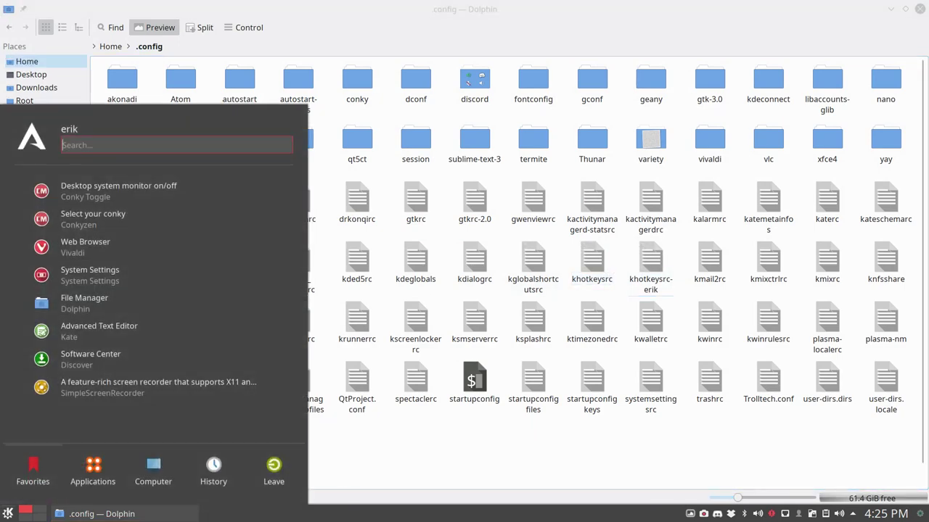
left_click(90, 282)
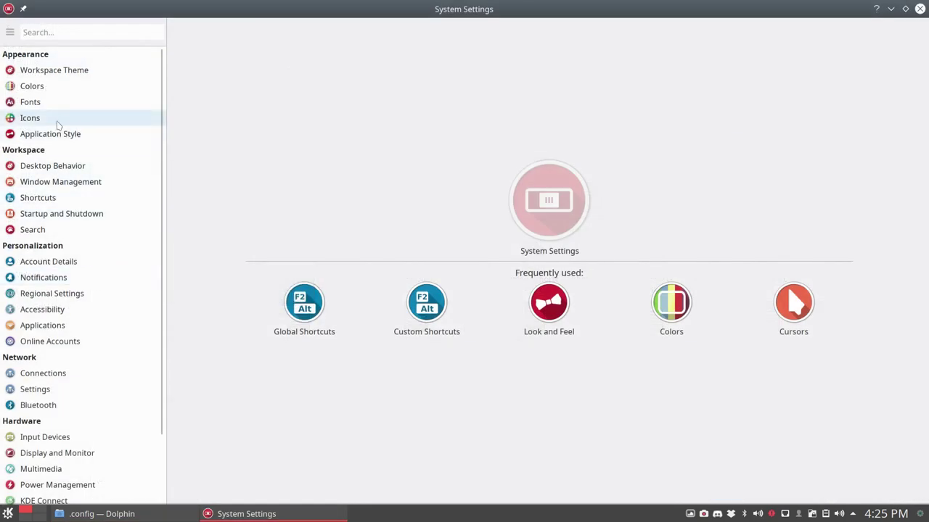
left_click(48, 198)
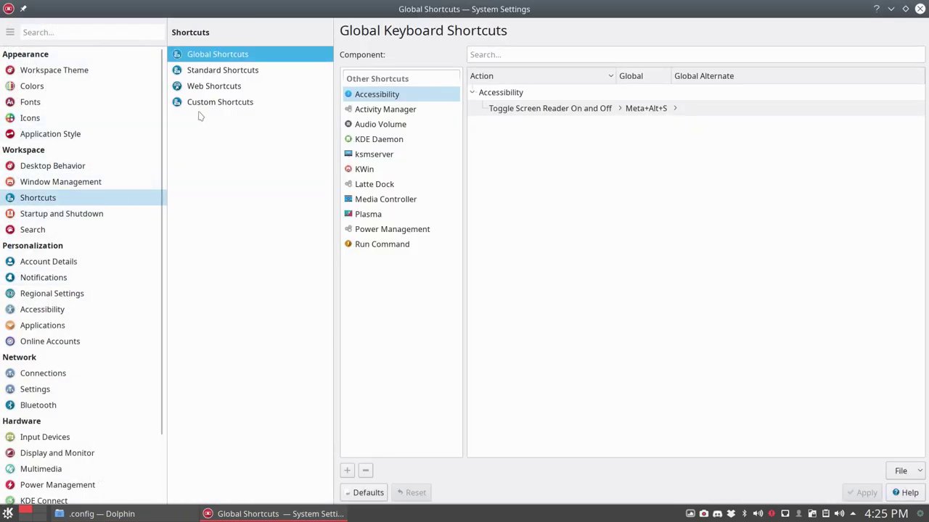
left_click(232, 106)
Expand the ArcoLinux group of custom shortcuts and look through its entries down to conky-toggle
left_click(382, 131)
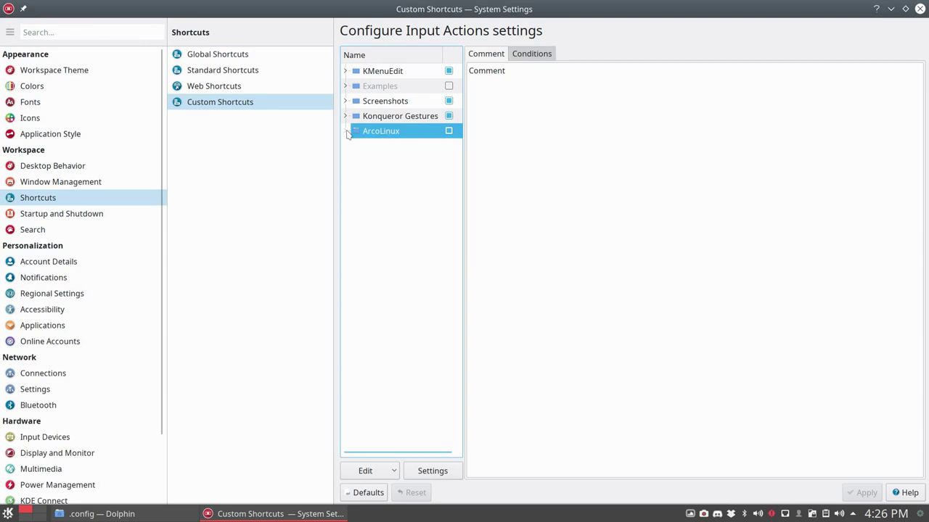
double_click(378, 134)
scroll(385, 402, "down", 4)
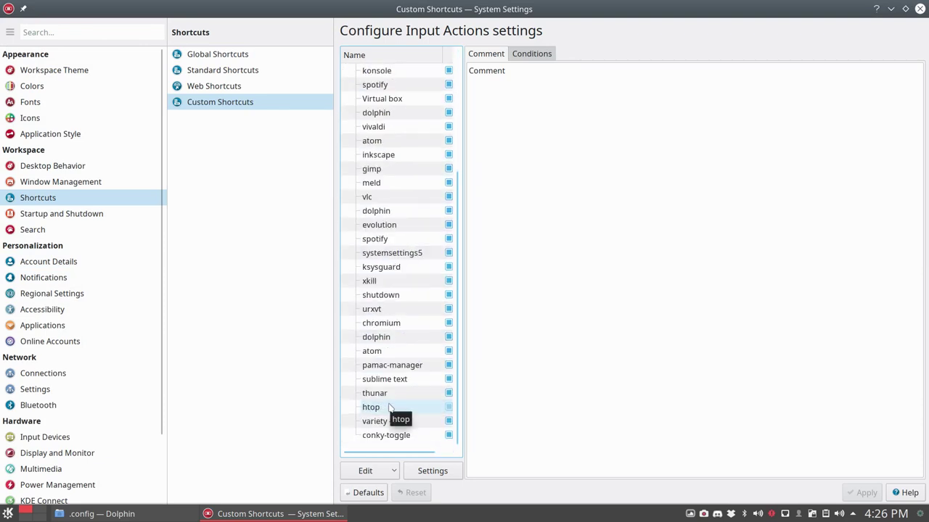
scroll(390, 408, "up", 4)
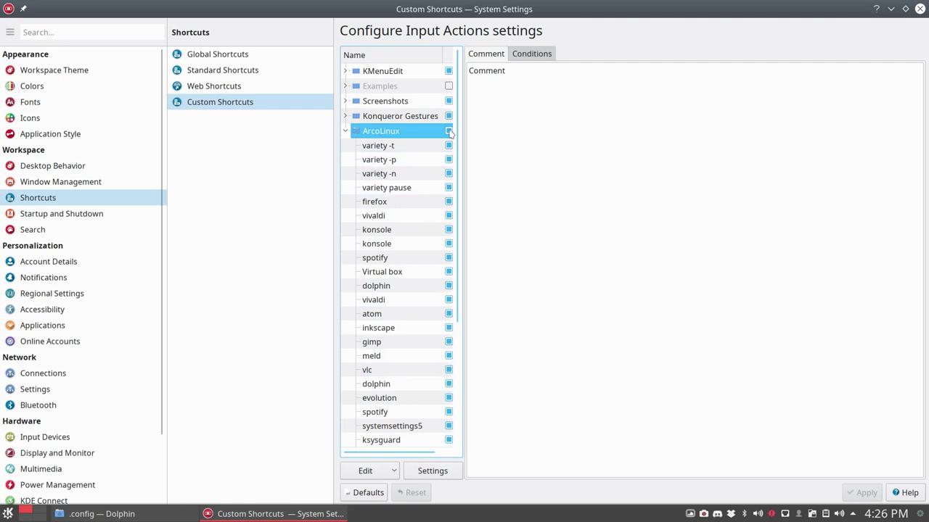
Disable the entire ArcoLinux shortcut group, re-enable it and check its entries down to conky-toggle
left_click(448, 131)
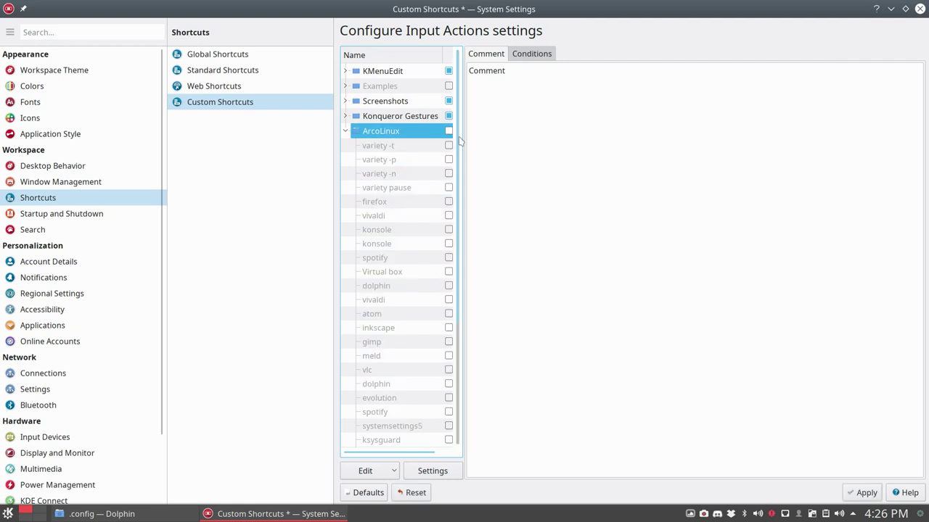
left_click(449, 131)
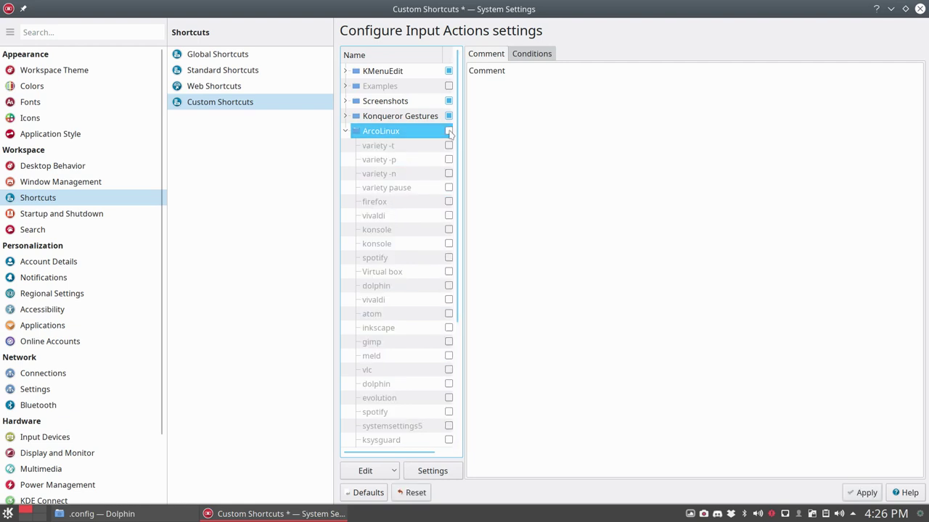
scroll(407, 319, "down", 4)
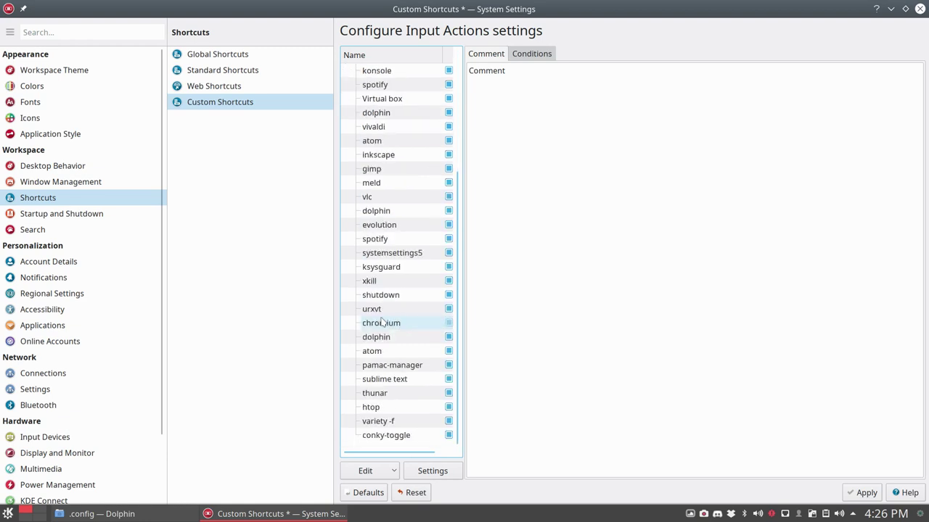
Create a new Command/URL global shortcut in the ArcoLinux group and delete it again
scroll(406, 384, "up", 4)
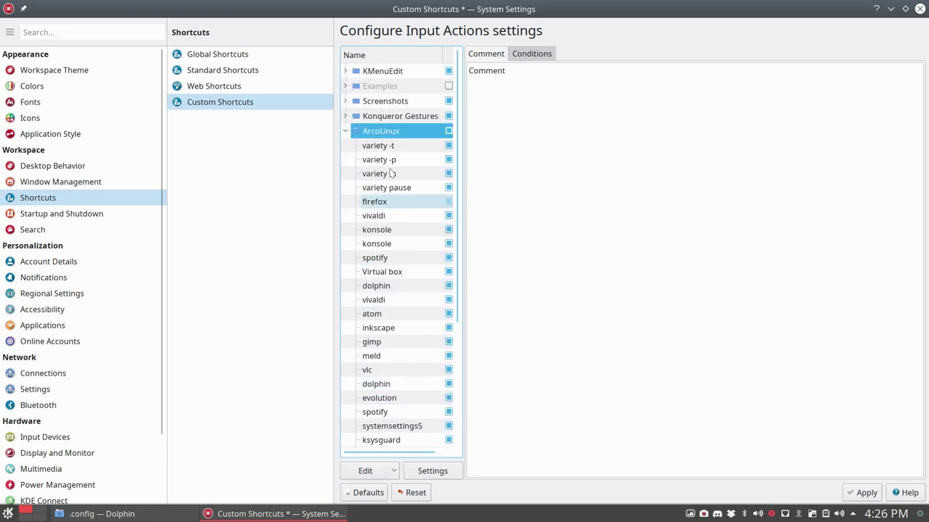
scroll(406, 201, "down", 2)
left_click(394, 471)
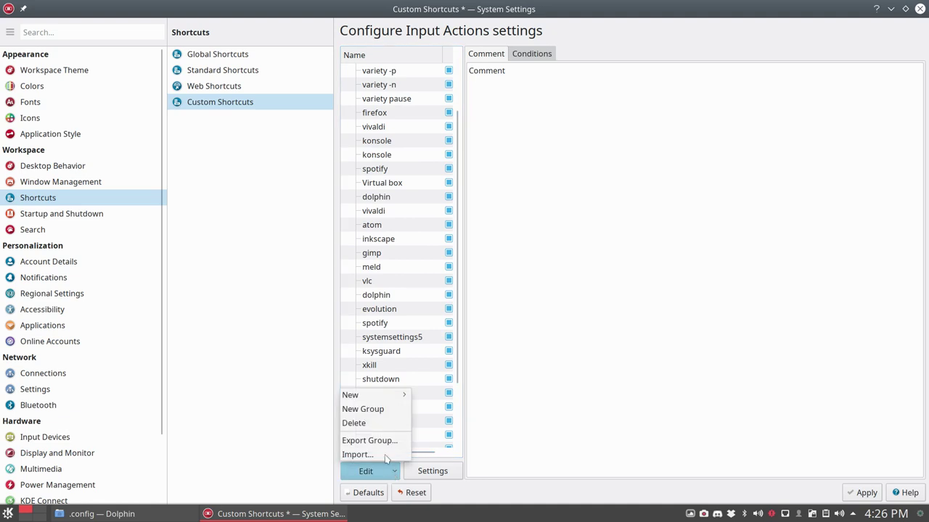
mouse_move(405, 400)
mouse_move(454, 396)
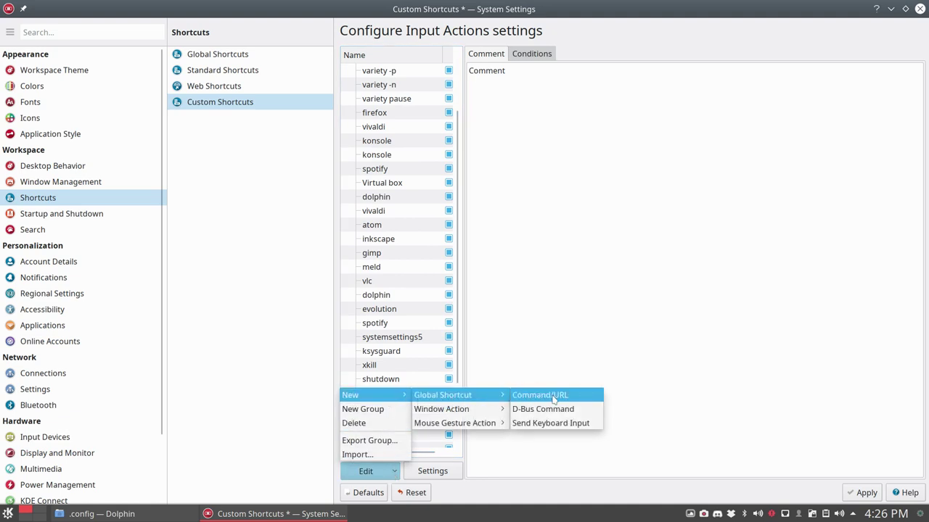
left_click(540, 396)
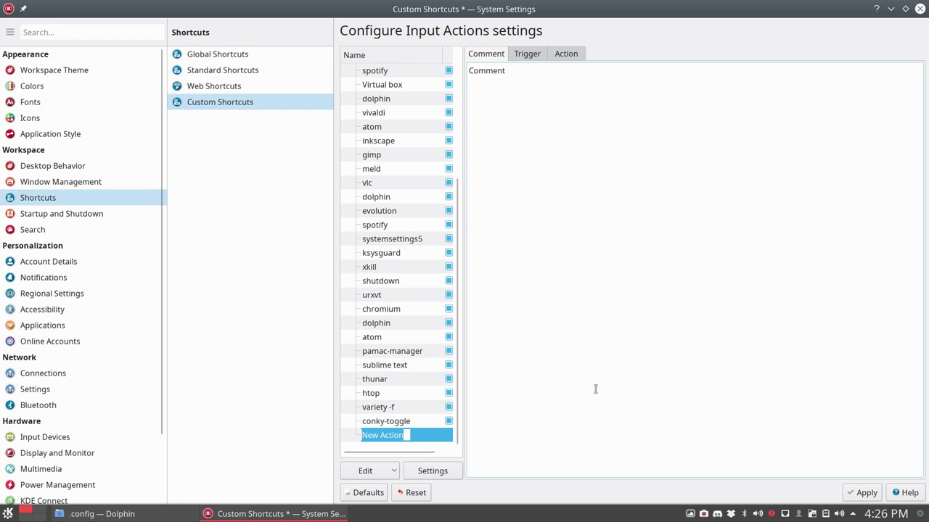
key("Return")
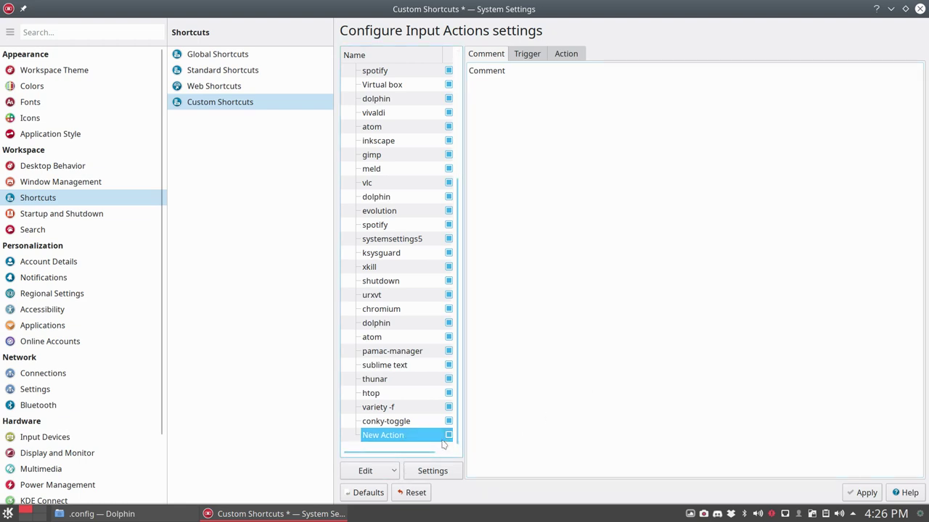
right_click(413, 441)
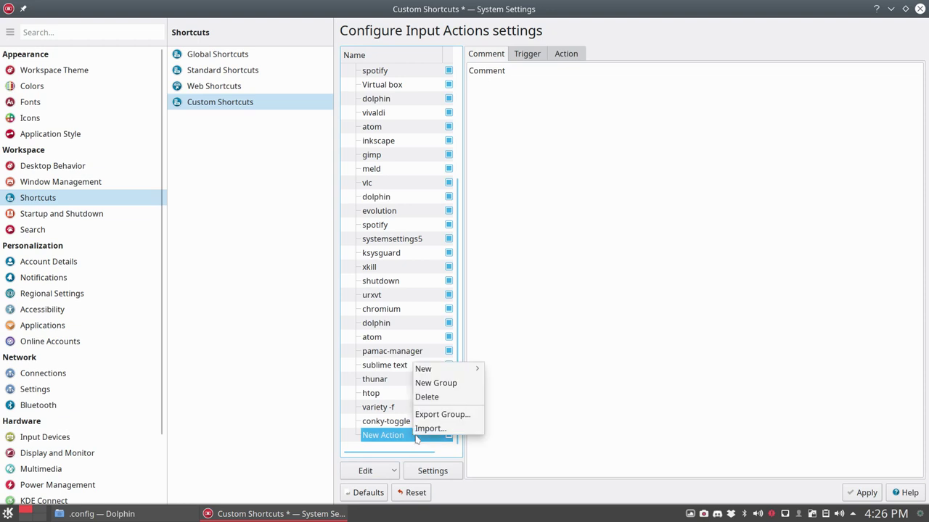
left_click(427, 397)
Try to set Meta+C as the trigger of the conky-toggle shortcut, declining to reassign it from Latte Dock
left_click(400, 437)
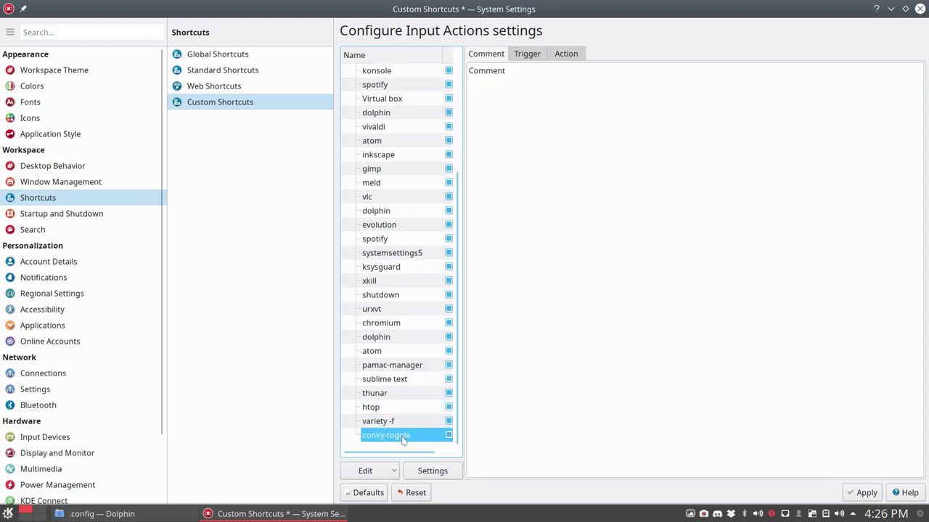
left_click(529, 57)
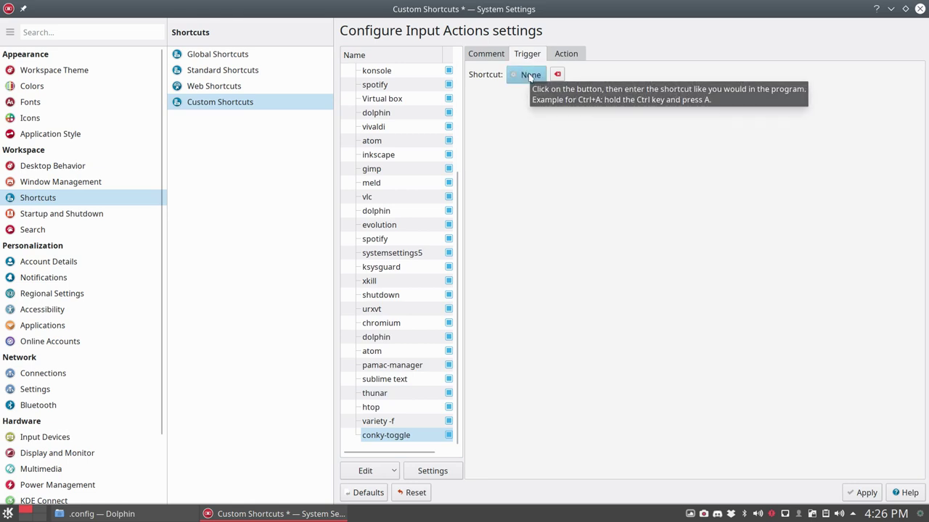
left_click(529, 75)
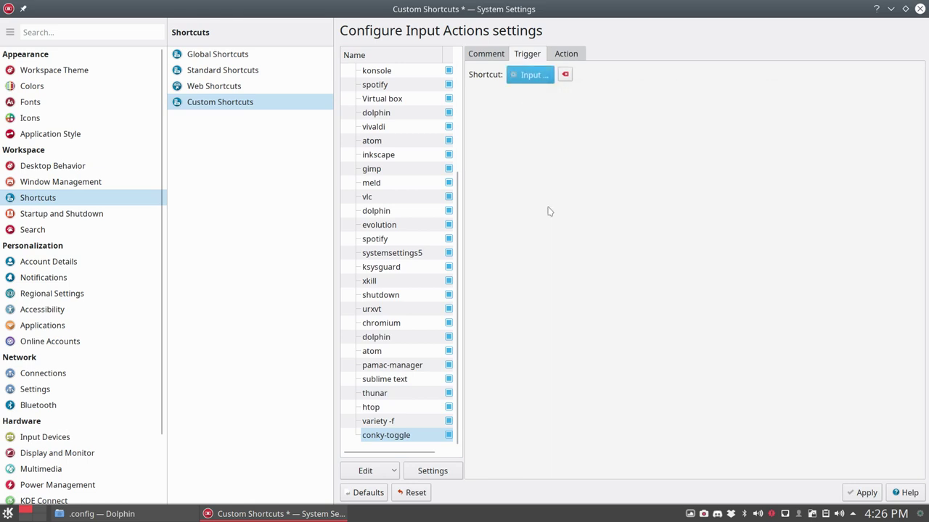
key("super+c")
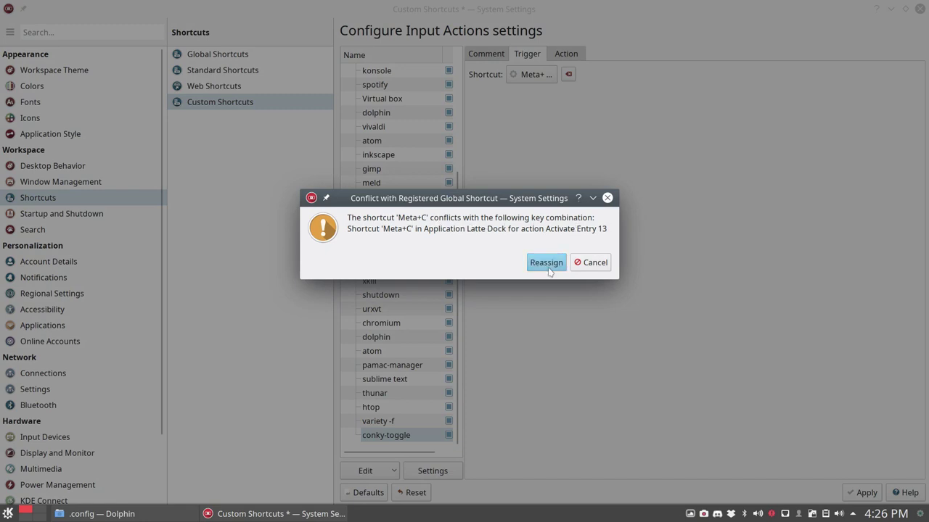
left_click(577, 267)
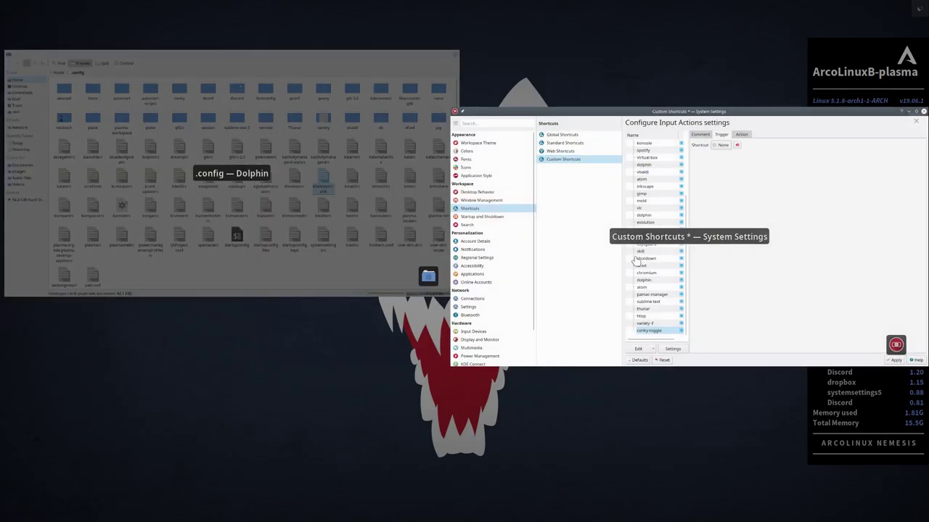
left_click(587, 276)
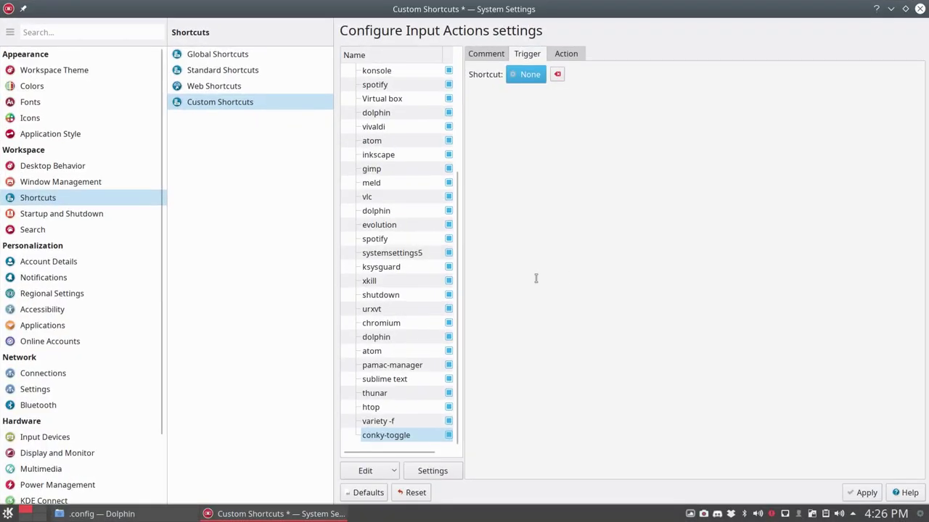
Set conky-toggle's trigger to Meta+C, reassigning it from Latte Dock, check its command and apply the changes
left_click(527, 79)
key("super+c")
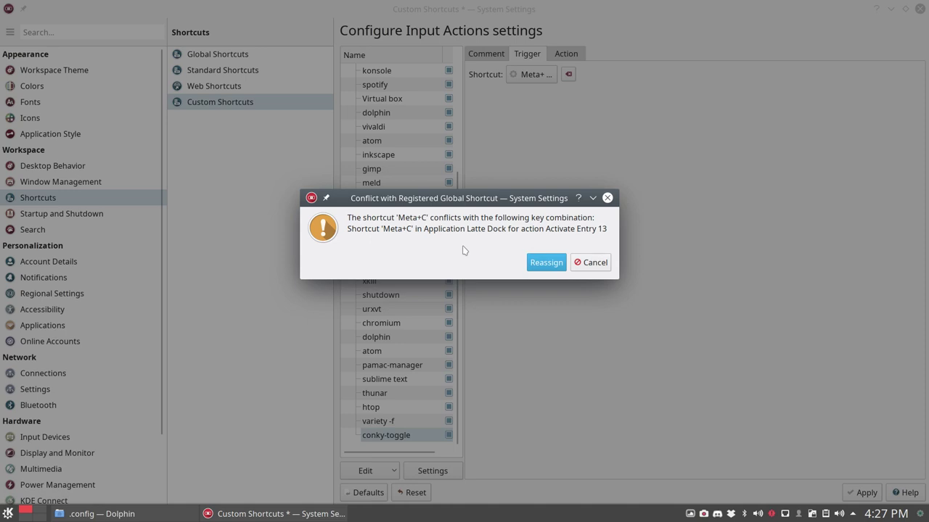
left_click(547, 262)
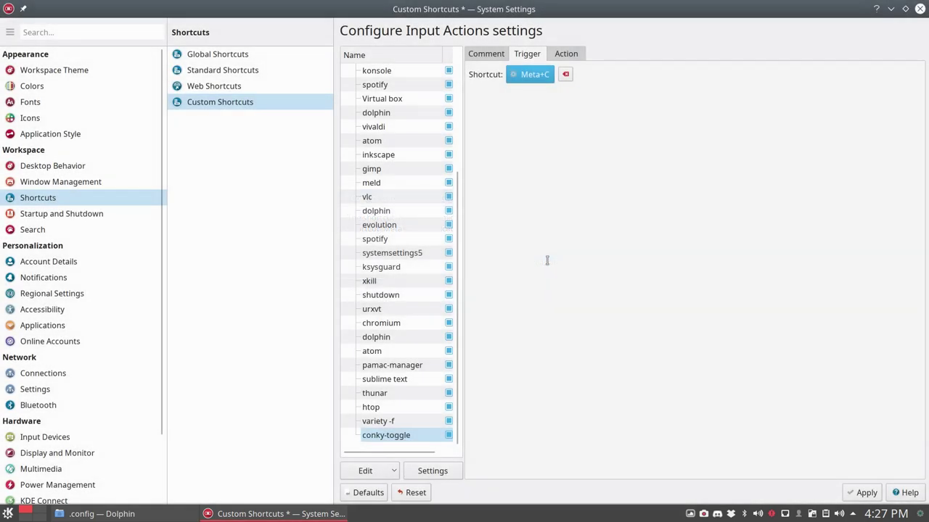
left_click(566, 54)
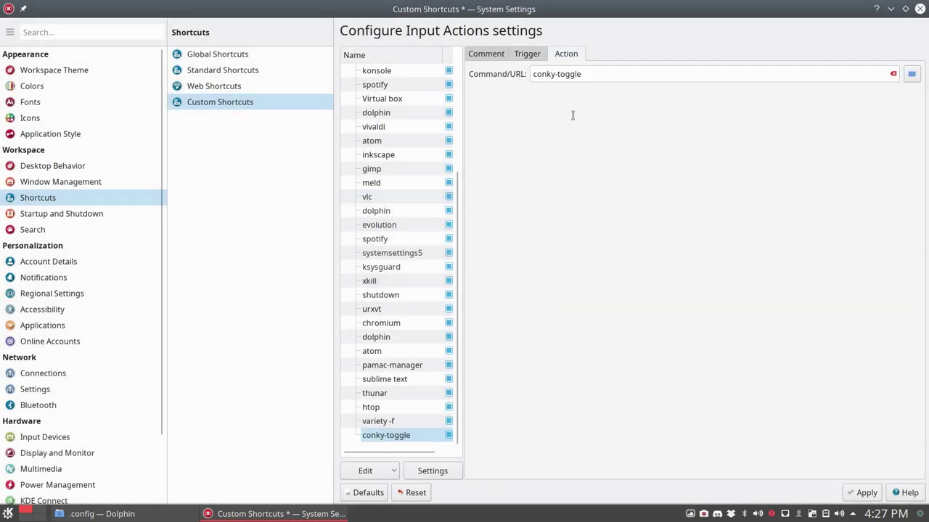
left_click(862, 493)
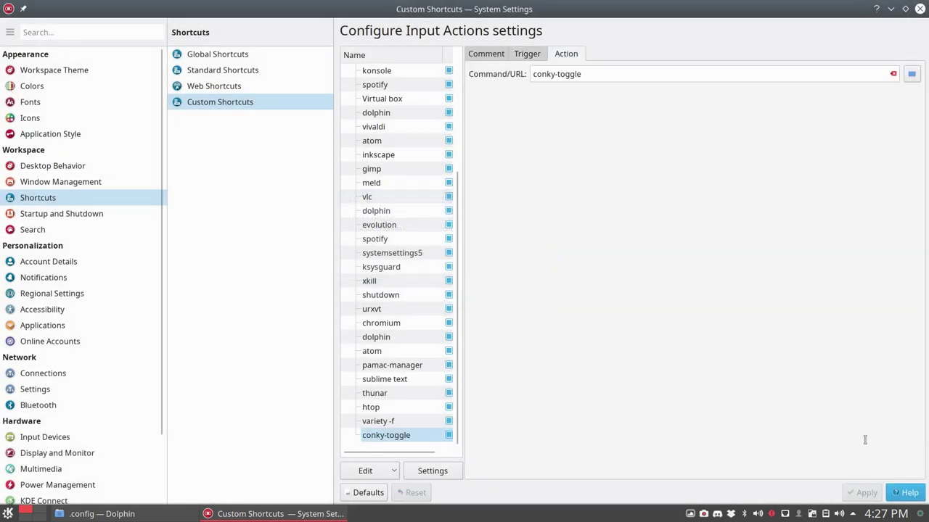
Close System Settings and Dolphin and test the Meta+C trigger by toggling the conky off and on several times
left_click(920, 9)
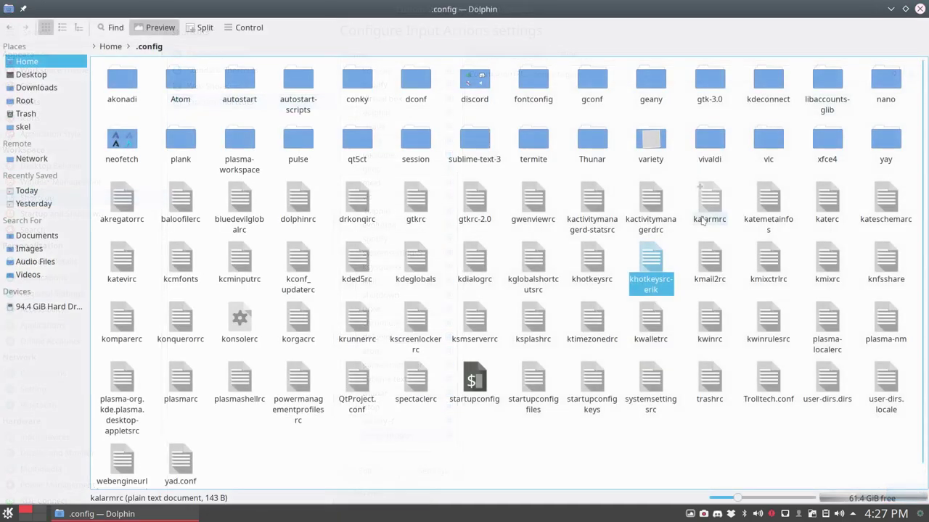
left_click(920, 10)
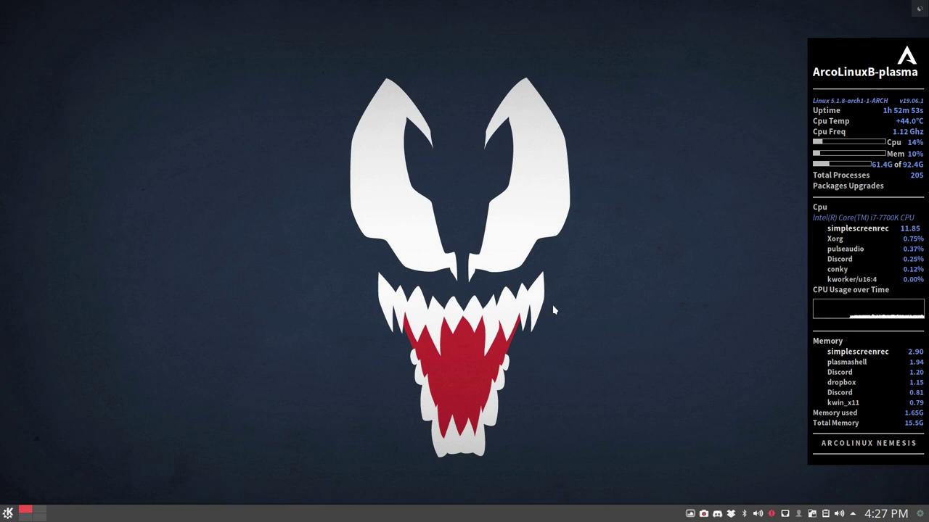
key("super+c")
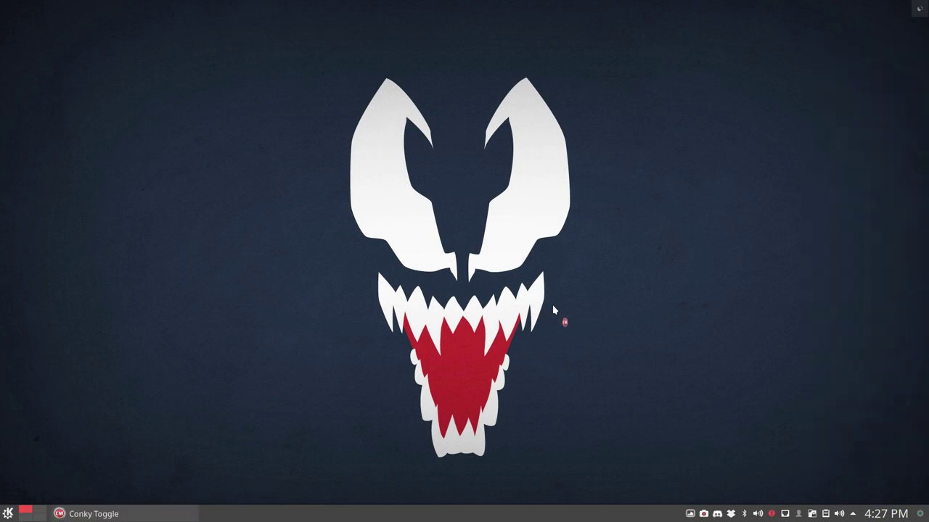
key("super")
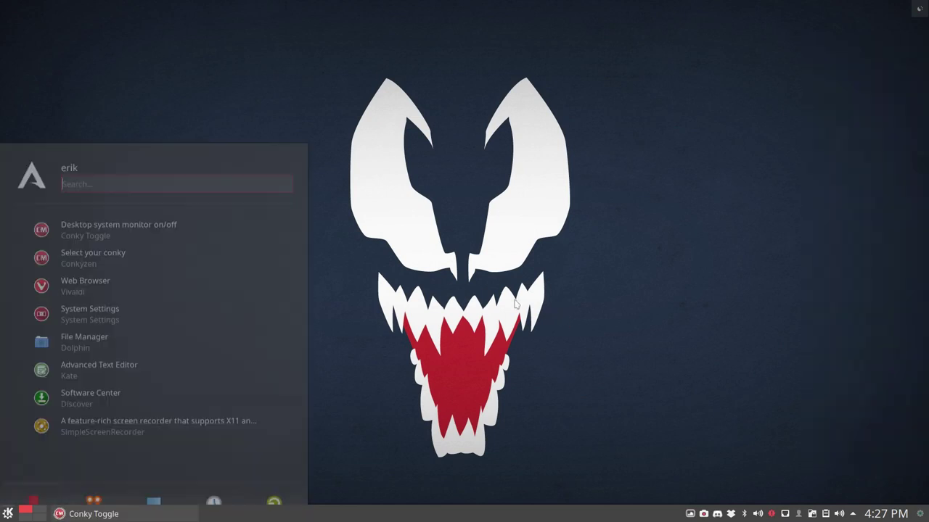
key("super")
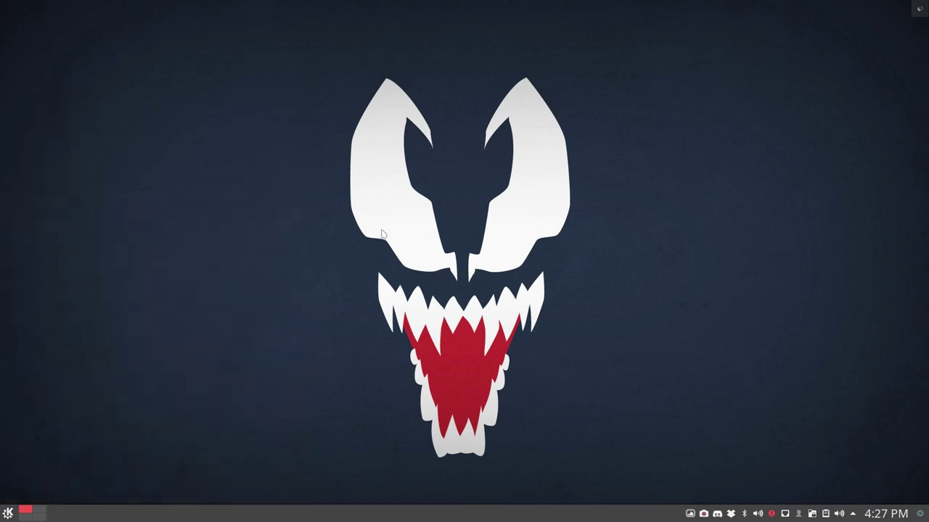
key("super+c")
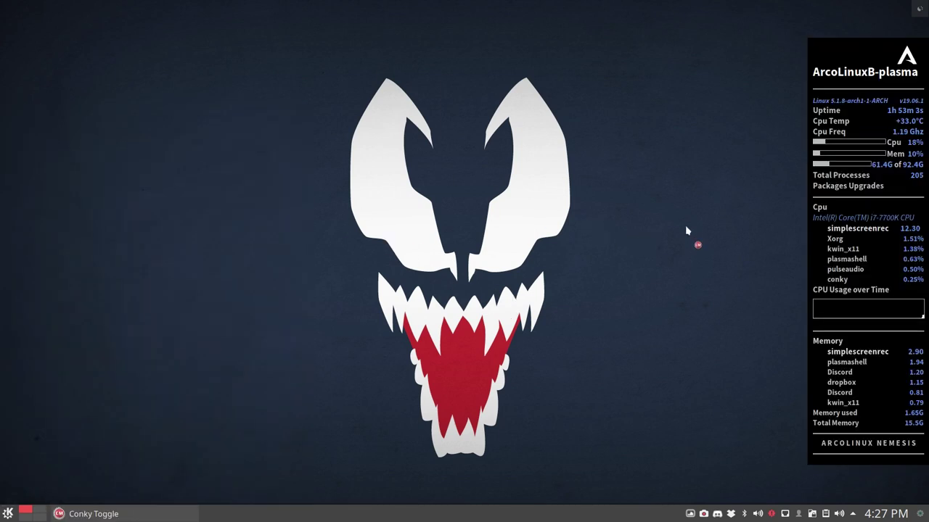
key("super+c")
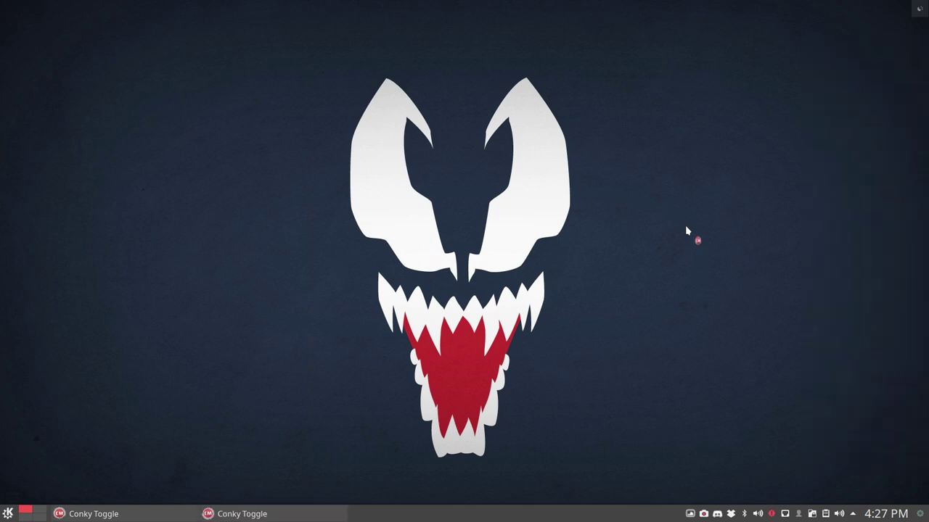
key("super+c")
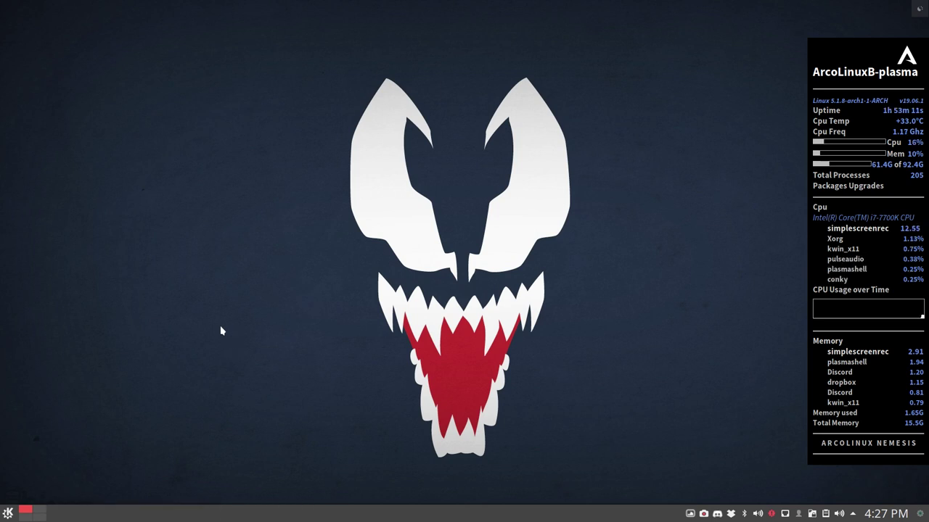
Open a terminal and list the installed packages starting with "l" as completions for sudo pacman -R
key("ctrl+alt+t")
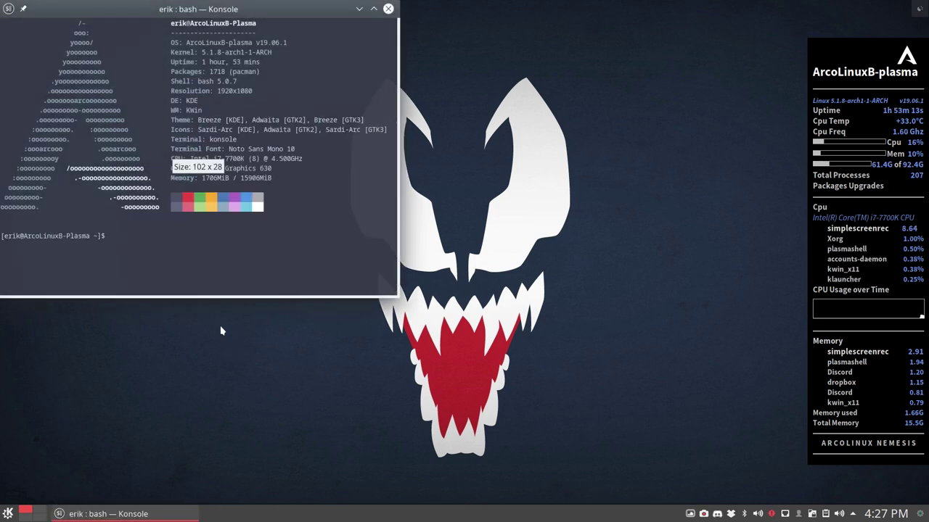
type("sudo pacman ")
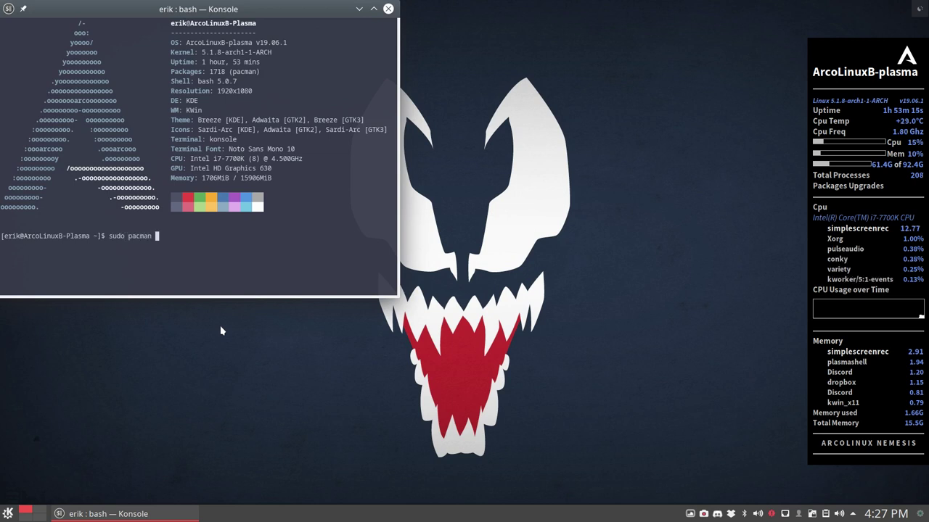
type("-R l")
key("Tab")
key("Tab")
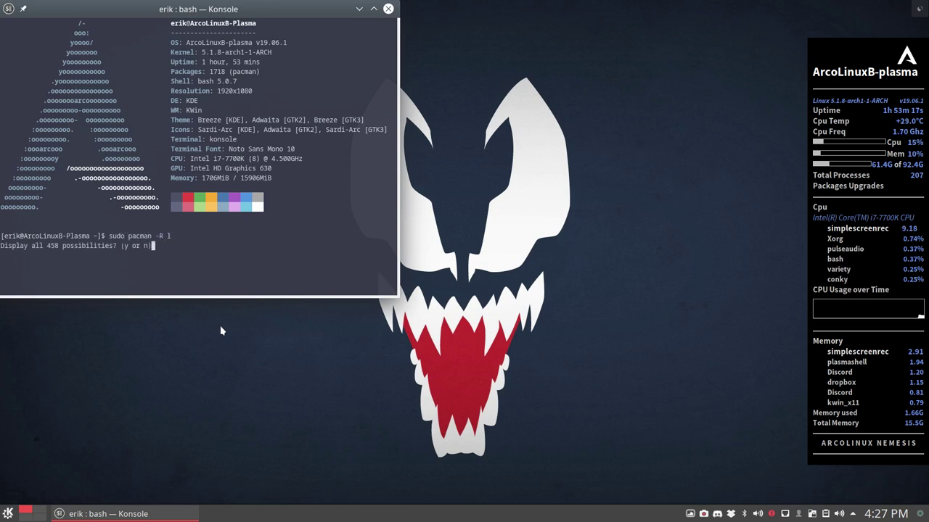
key("y")
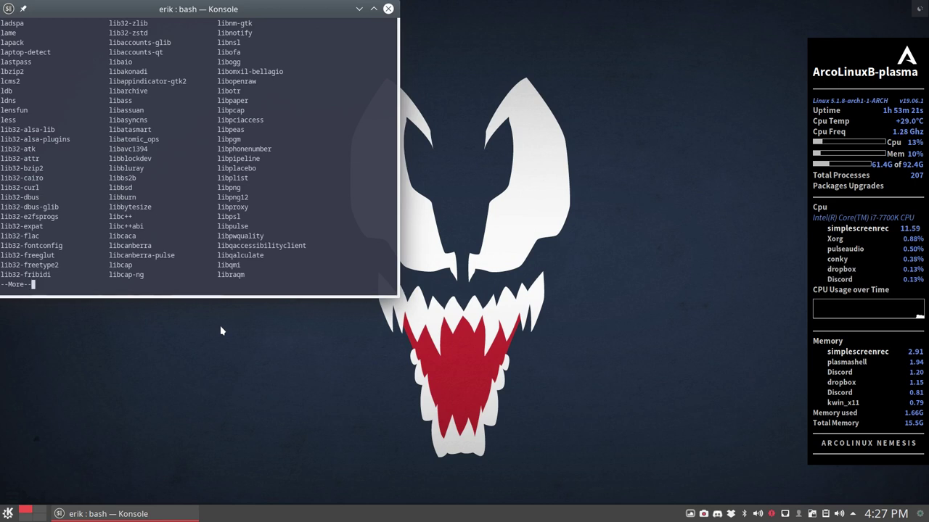
key("ctrl+c")
List the available packages whose names start with "lat" as completions for sudo pacman -S
type("last")
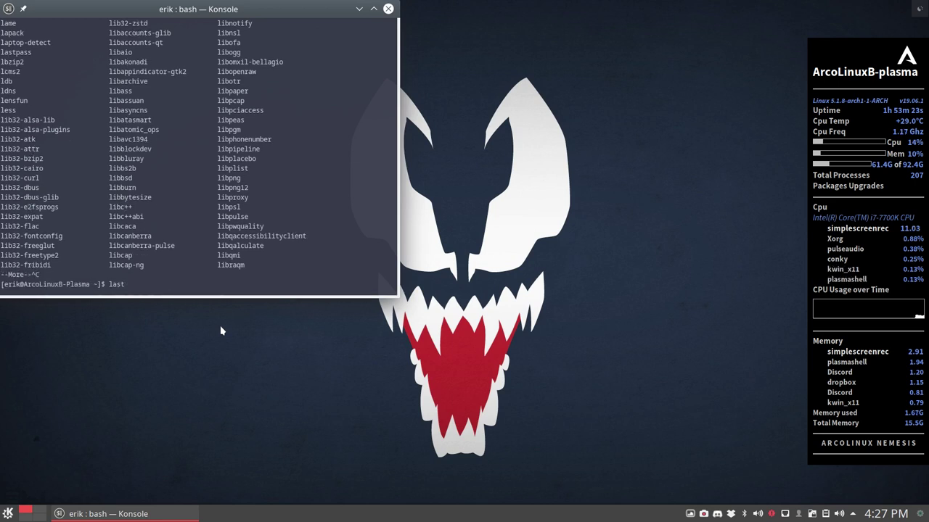
key("BackSpace")
key("BackSpace")
key("BackSpace")
key("BackSpace")
type("sudo pacman -")
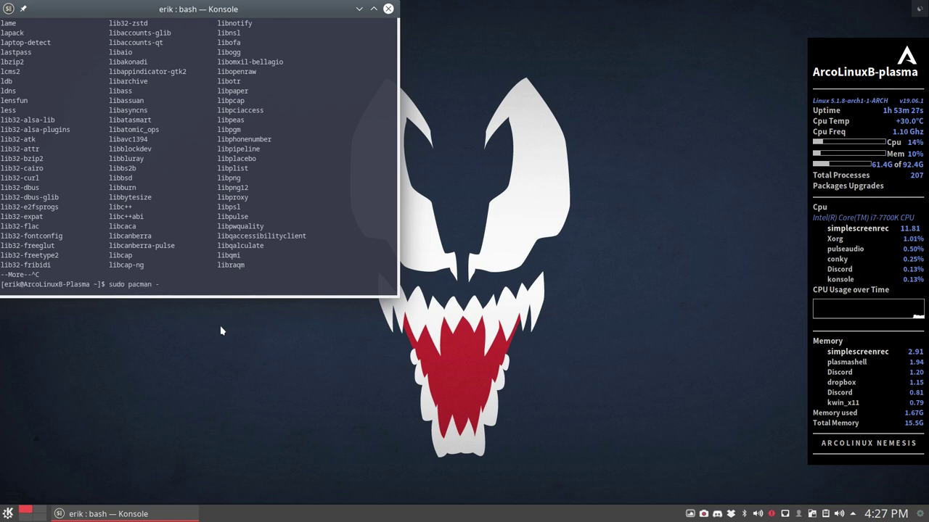
type("S lat")
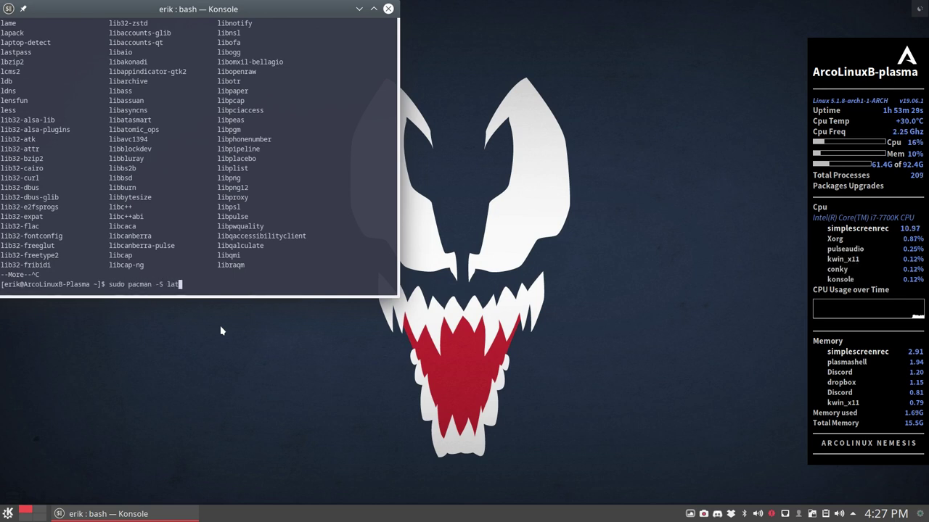
key("Tab")
key("Tab")
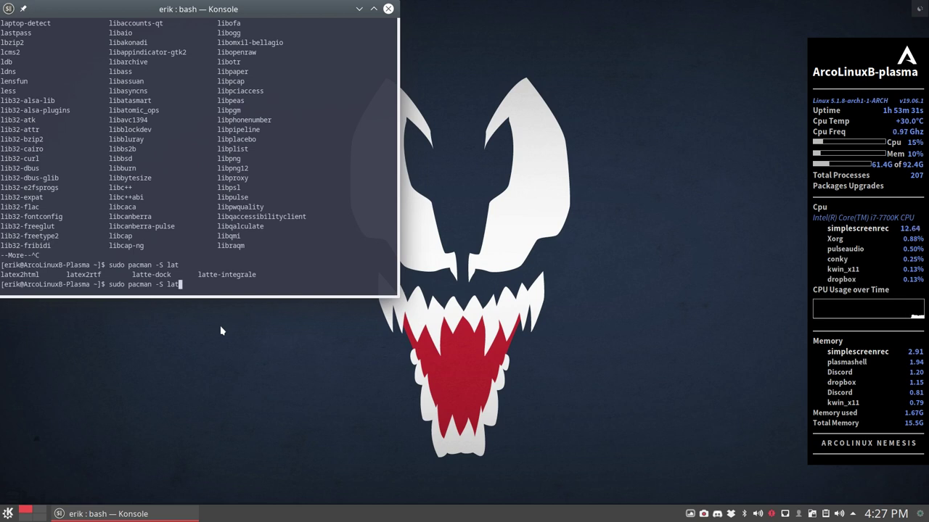
Check for installed packages starting with "lat" using sudo pacman -R, and close the terminal
key("BackSpace")
key("BackSpace")
key("BackSpace")
key("BackSpace")
type("la")
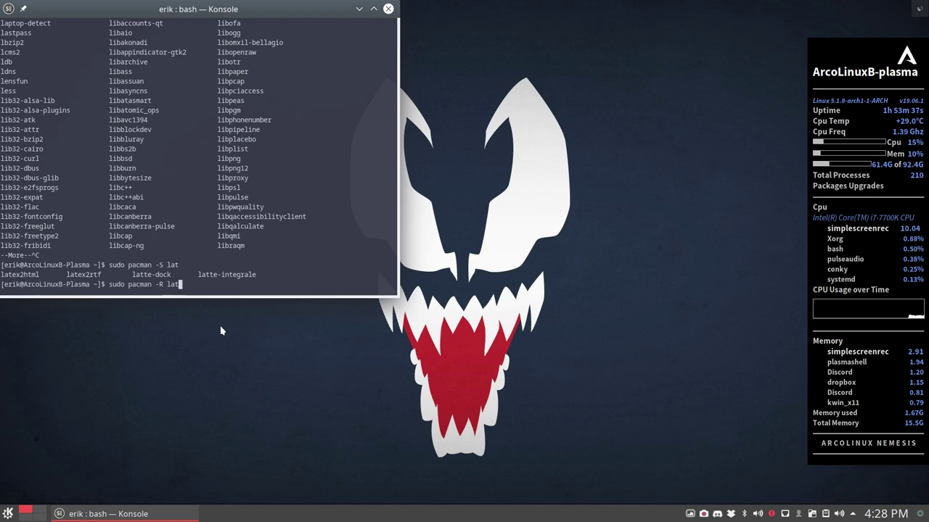
left_click(388, 8)
Open the Pamac updates window and search the packages for "latte"
left_click(770, 514)
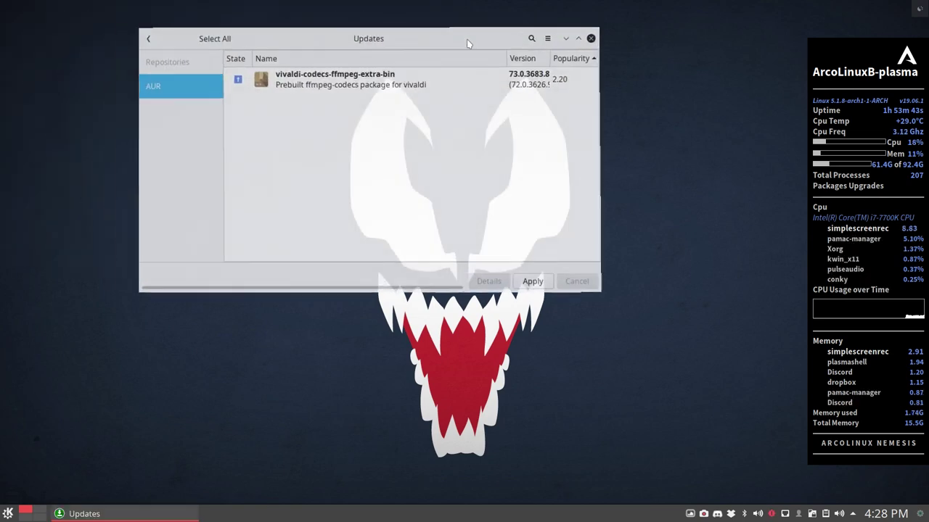
left_click(531, 37)
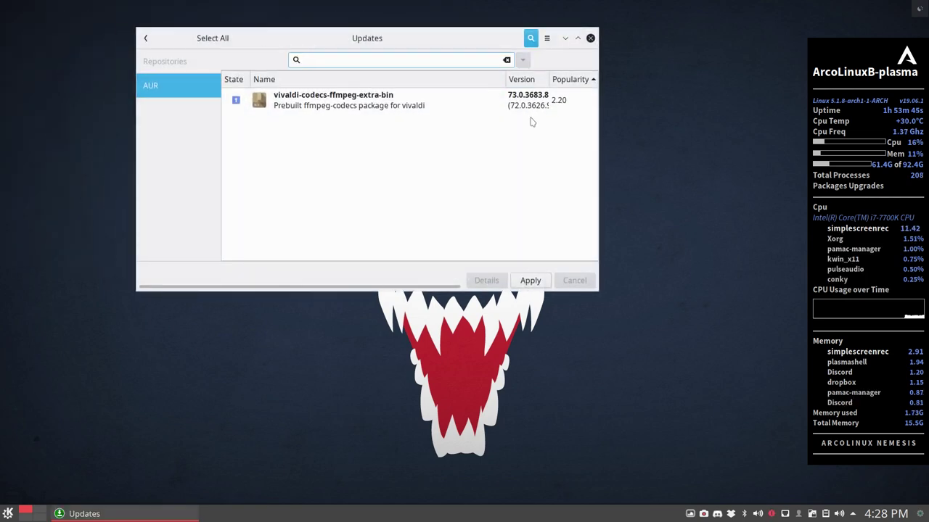
type("latted")
key("BackSpace")
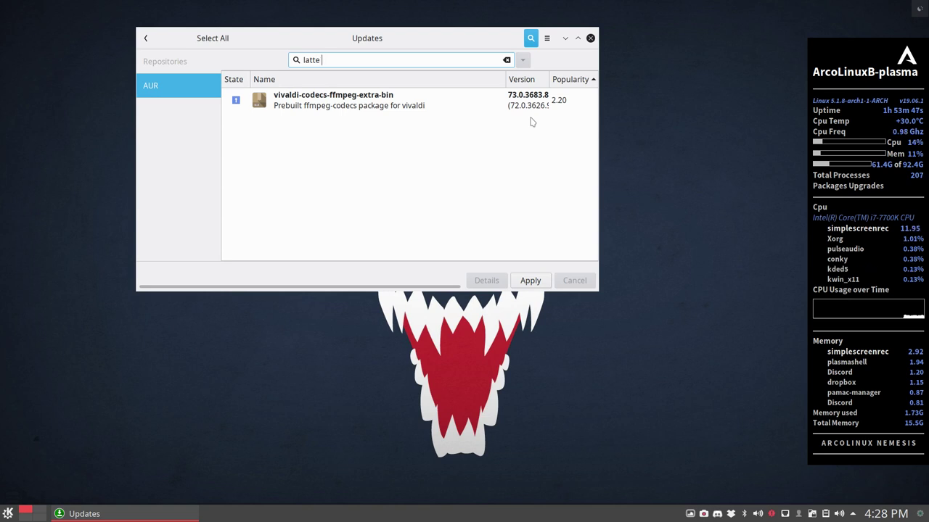
key("Return")
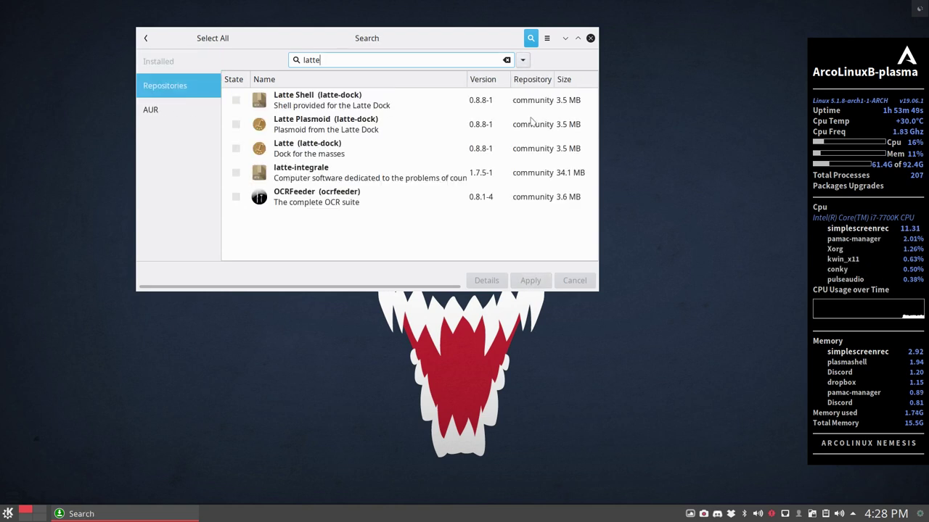
Check the AUR and repository results for the latte search, and close the package manager
left_click(165, 120)
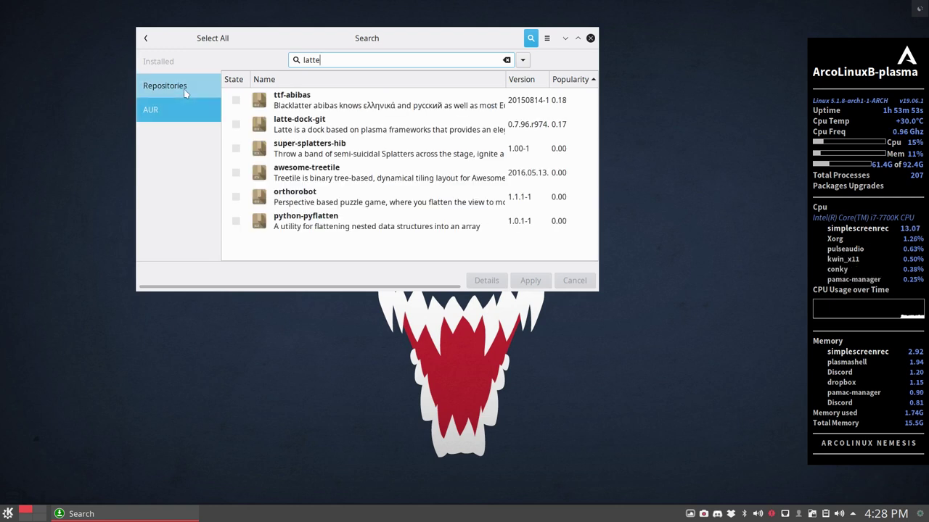
left_click(185, 92)
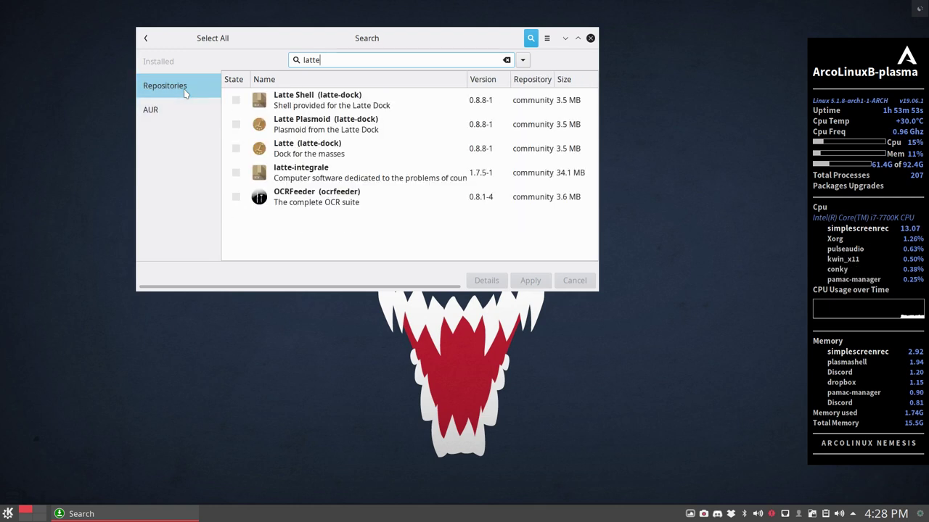
left_click(590, 38)
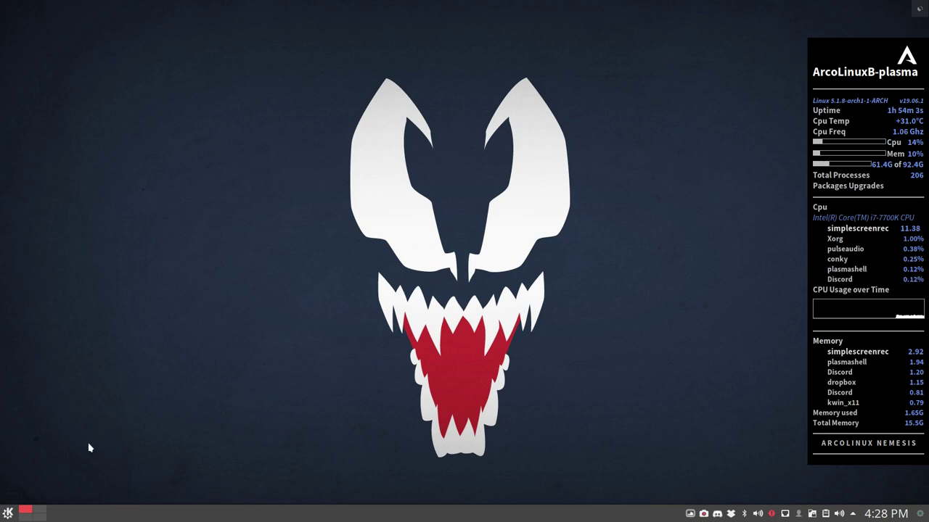
View the Conky Toggle entry in the application launcher's favorites, and test the conky shortcut by toggling the conky off and on
left_click(8, 515)
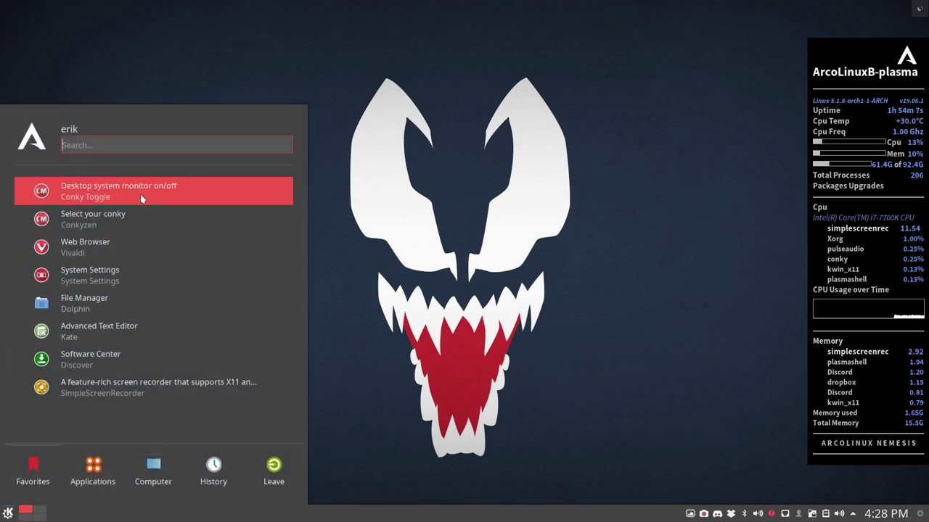
left_click(232, 195)
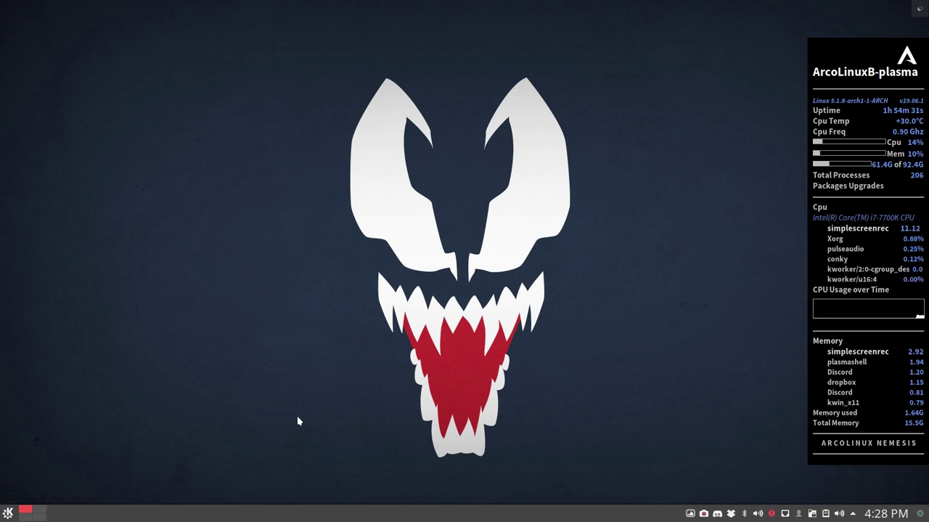
key("ctrl+alt+j")
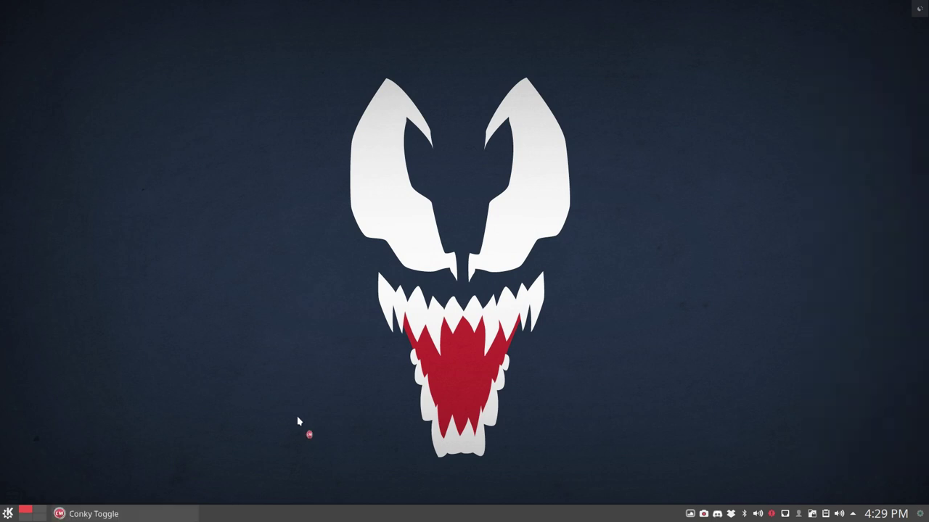
key("ctrl+alt+j")
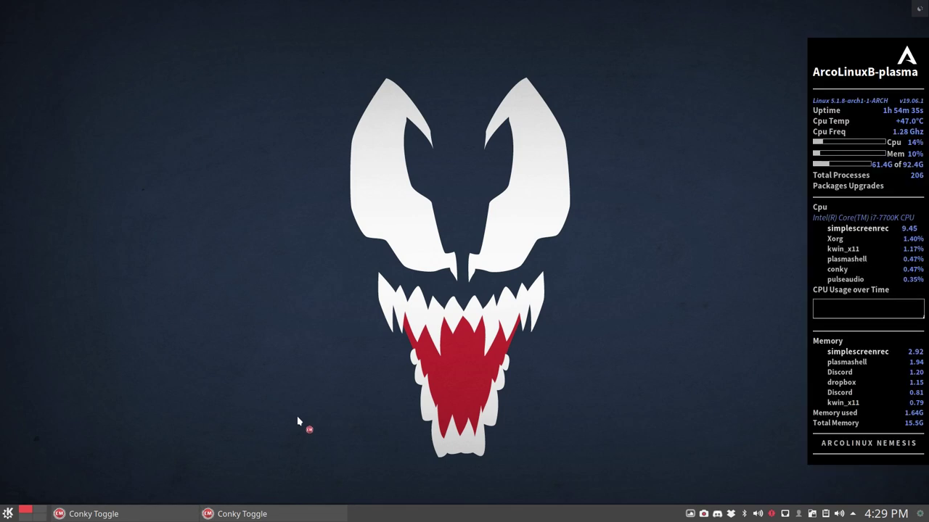